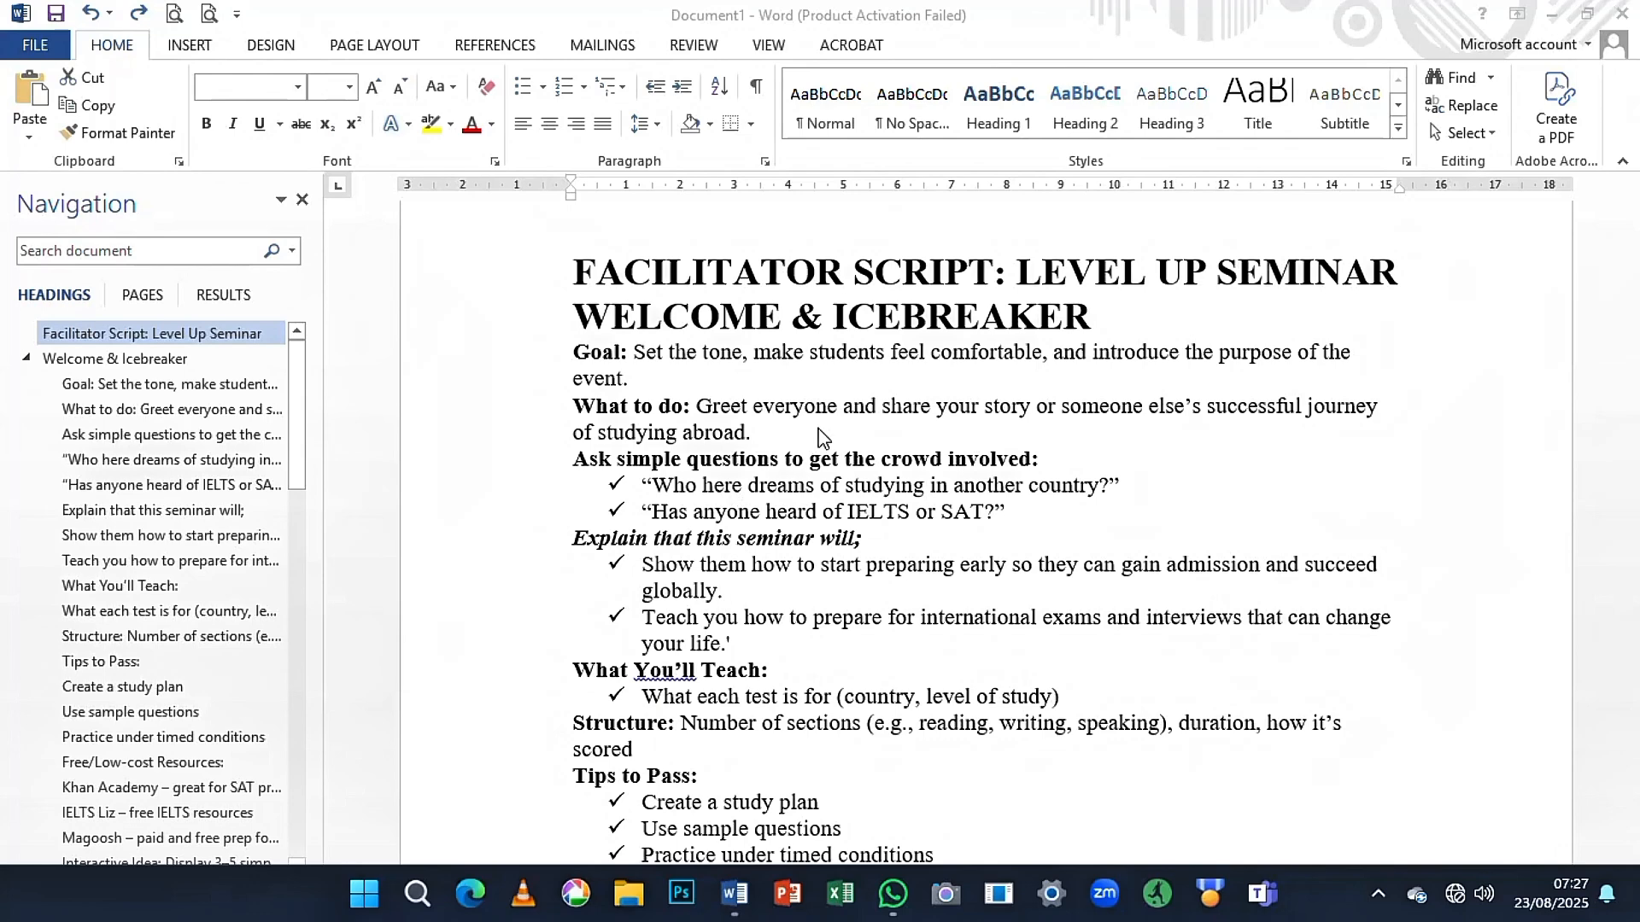
- Set the line spacing of the entire document's text to 1.5
{"action": "left_click", "coordinate": [770, 446]}
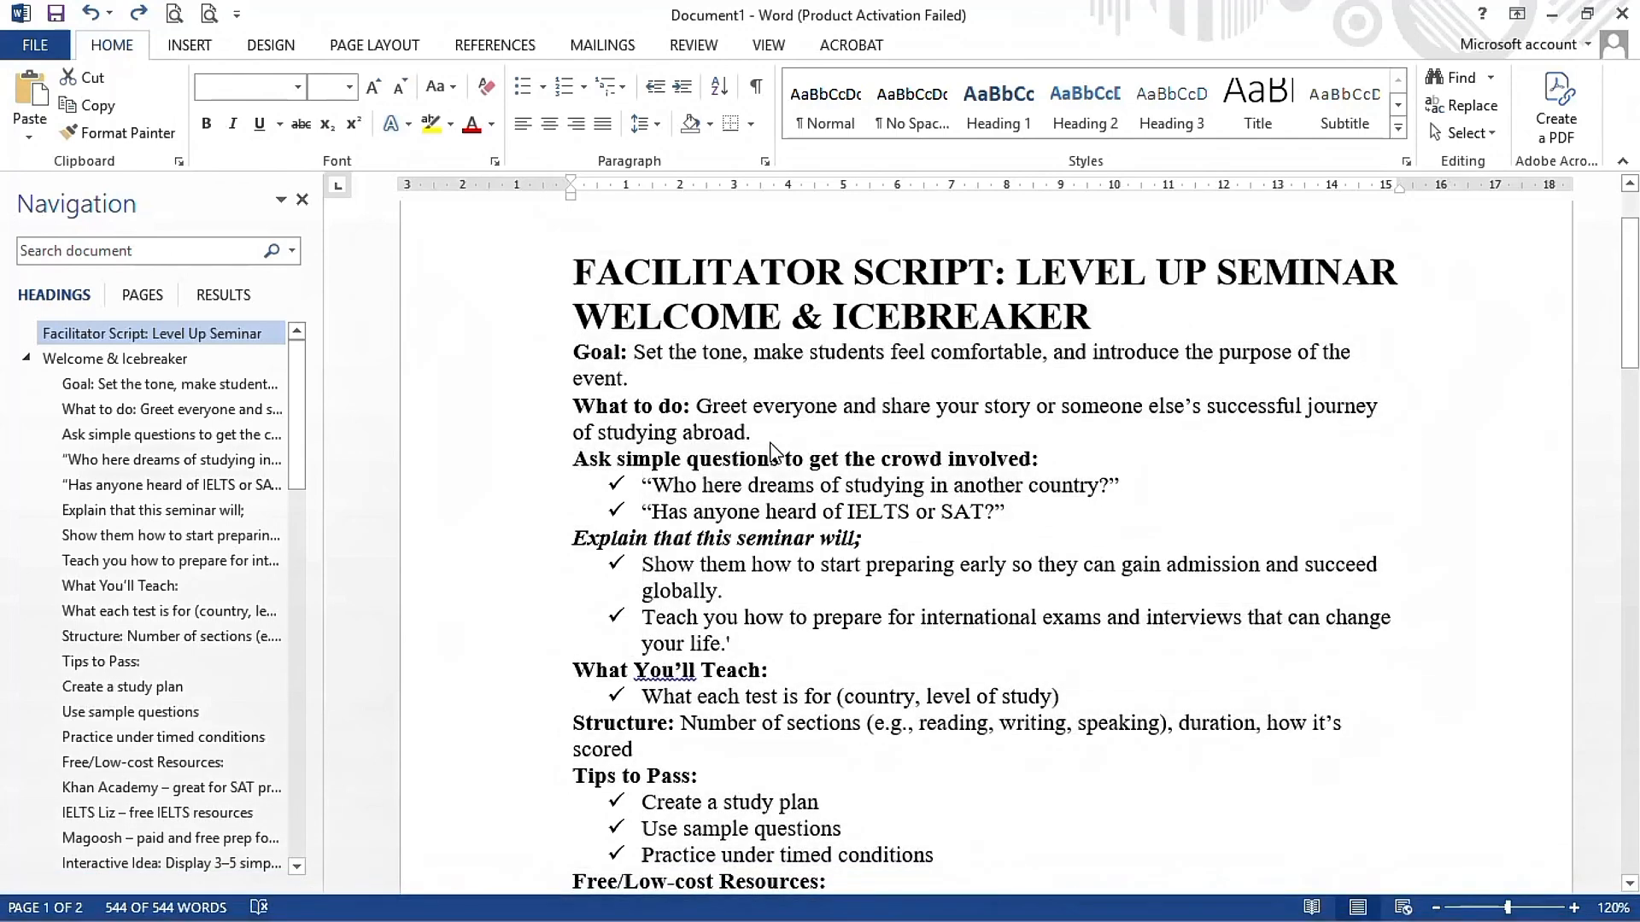
{"action": "left_click", "coordinate": [683, 425]}
{"action": "key", "text": "ctrl+a"}
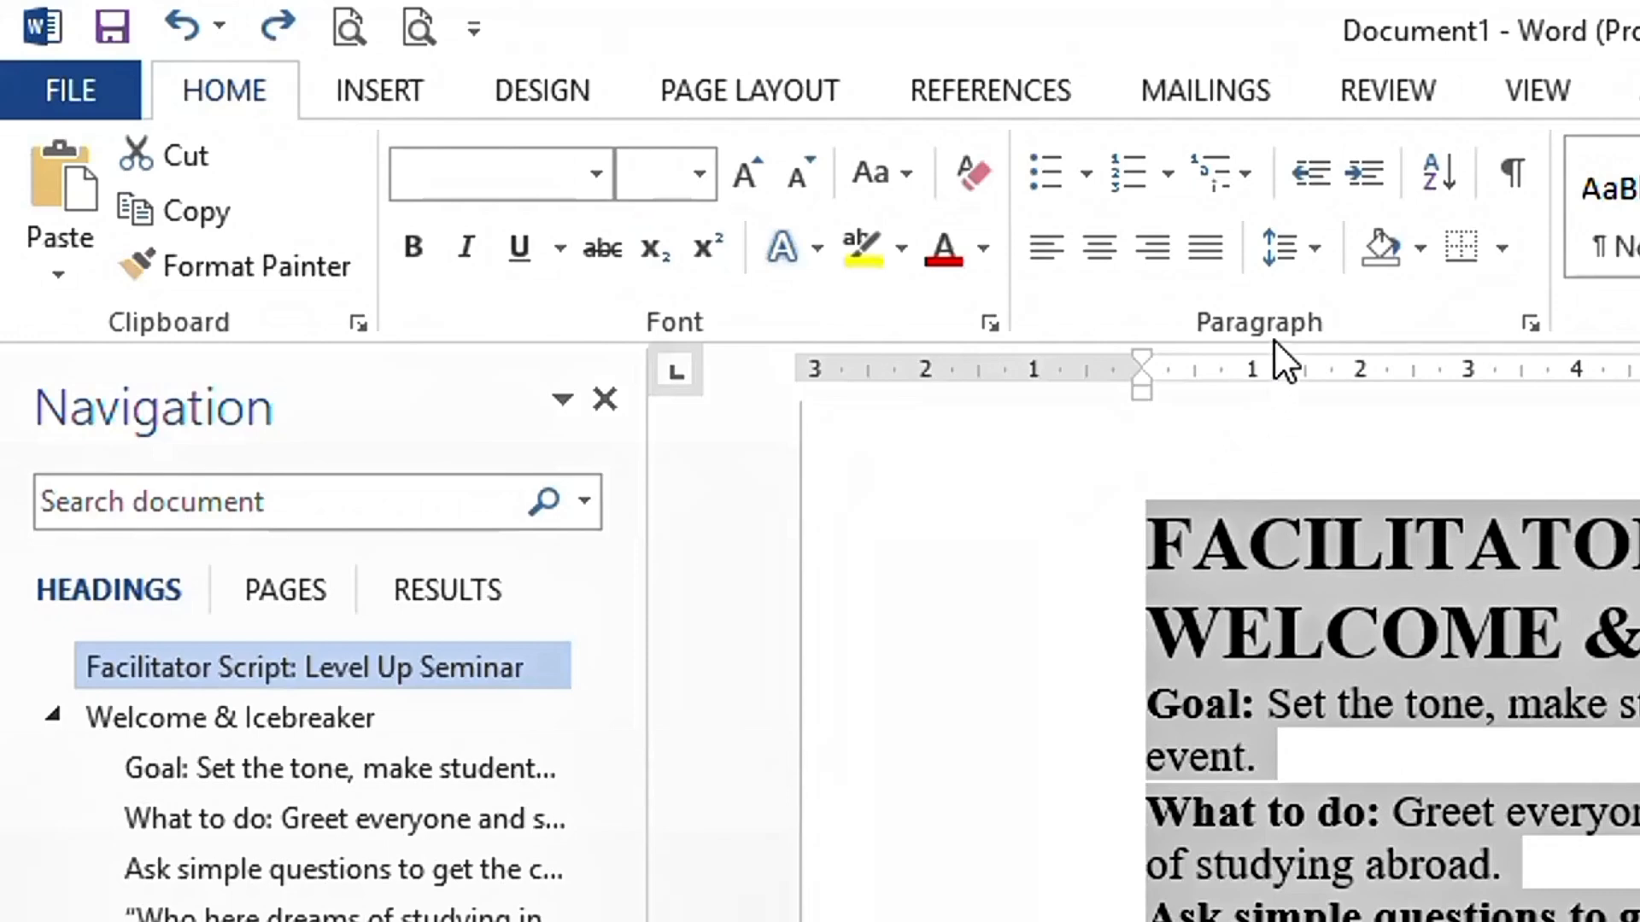
{"action": "left_click", "coordinate": [1326, 246]}
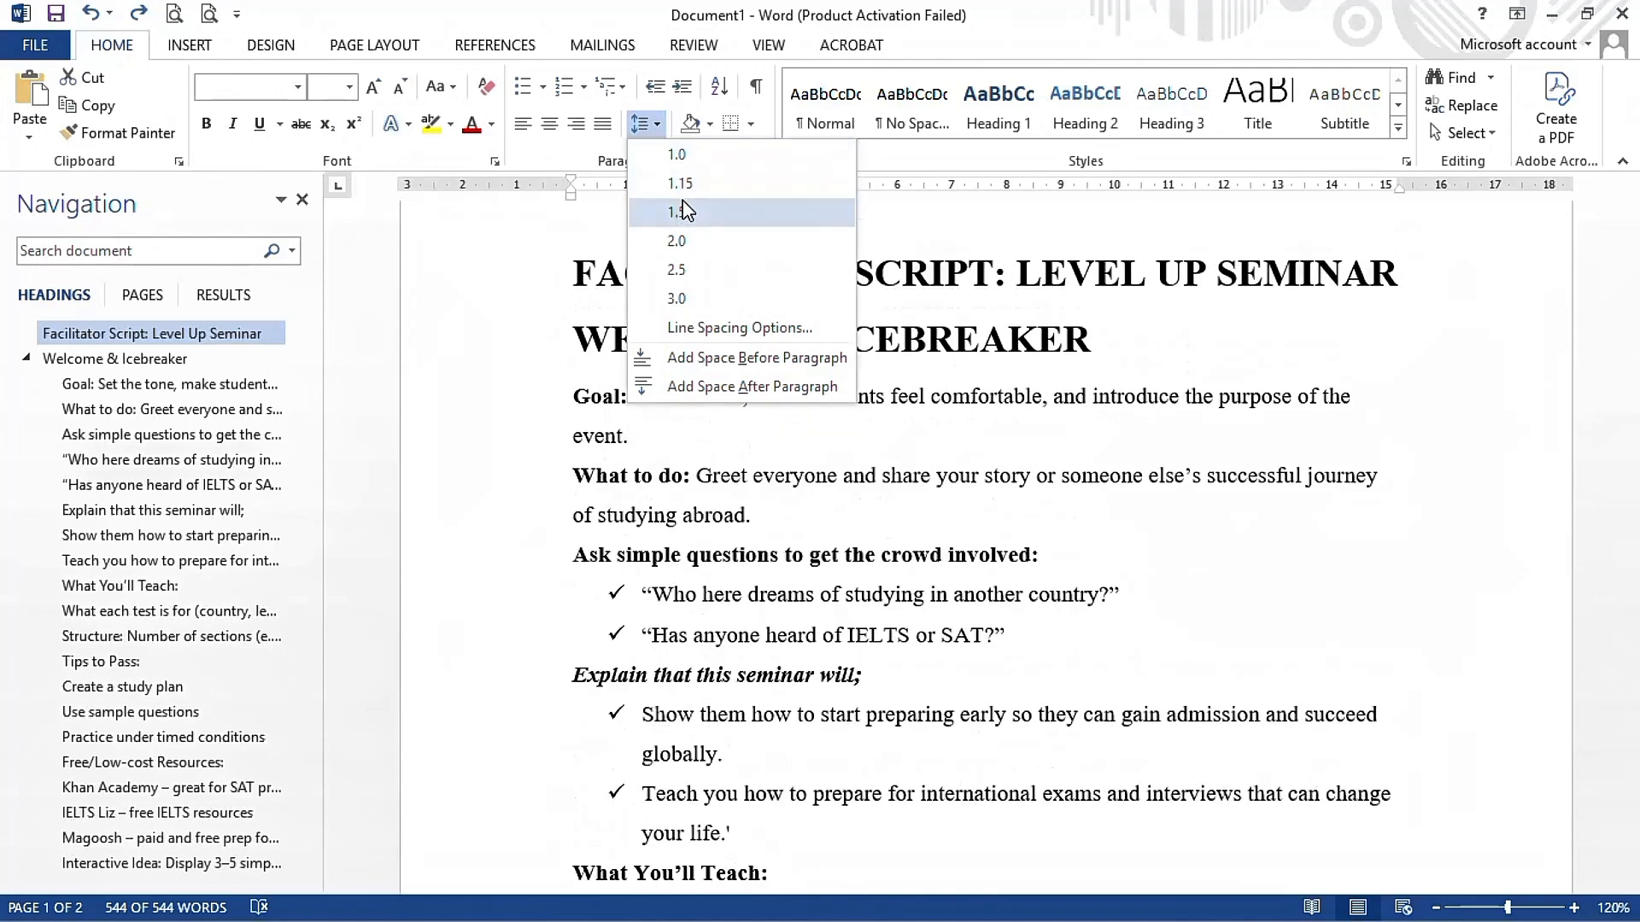
{"action": "left_click", "coordinate": [683, 211]}
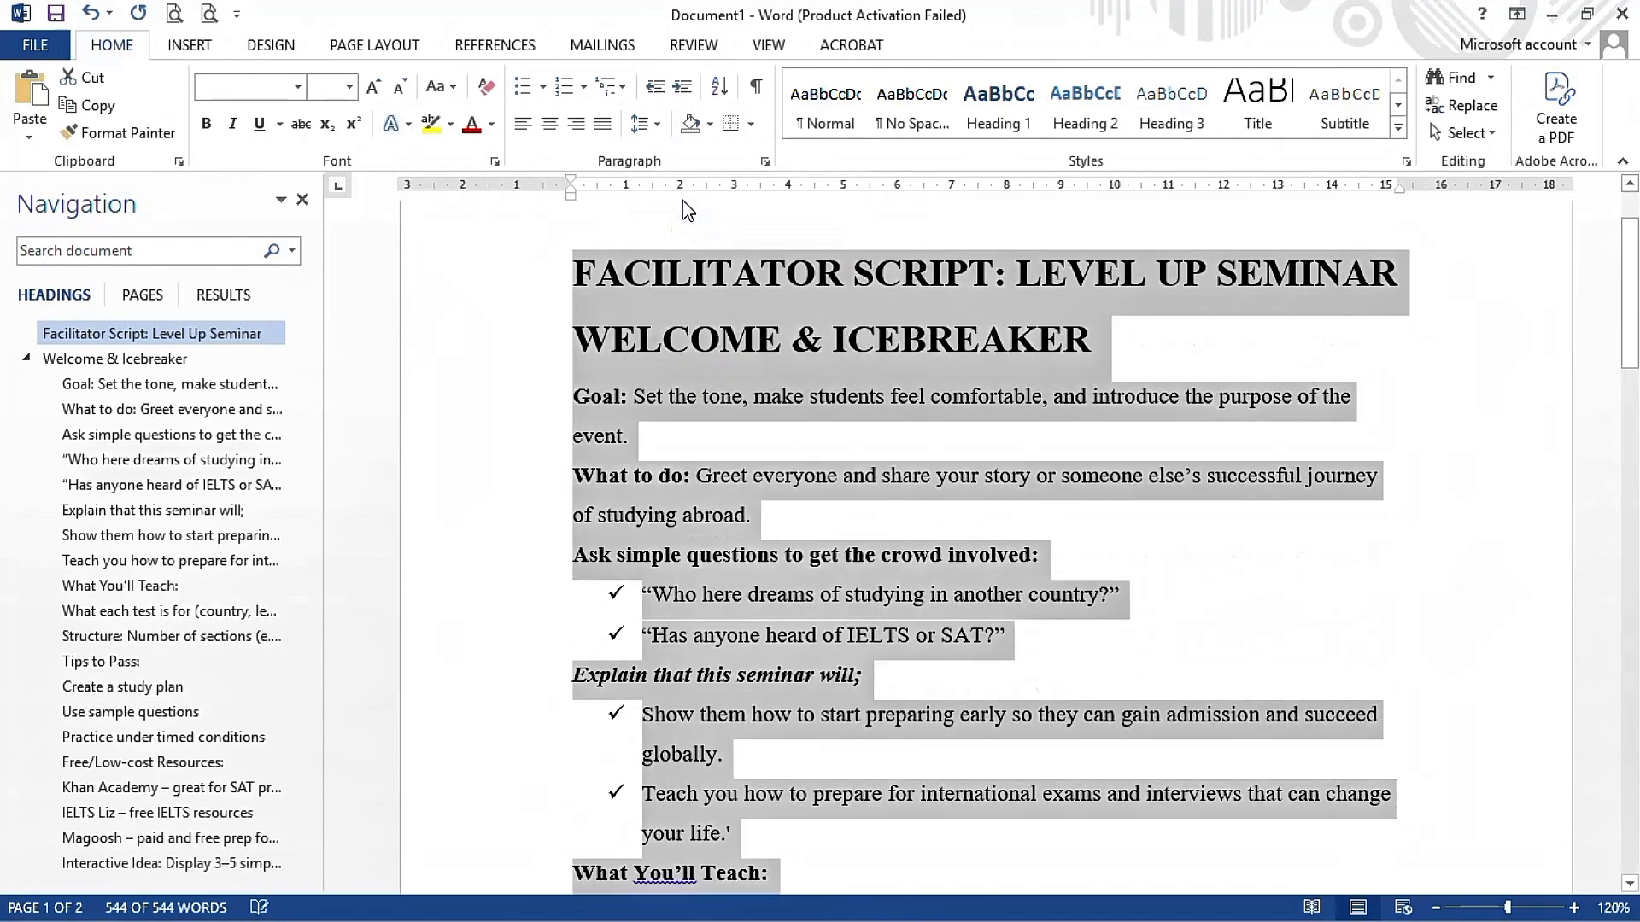
{"action": "left_click", "coordinate": [687, 211]}
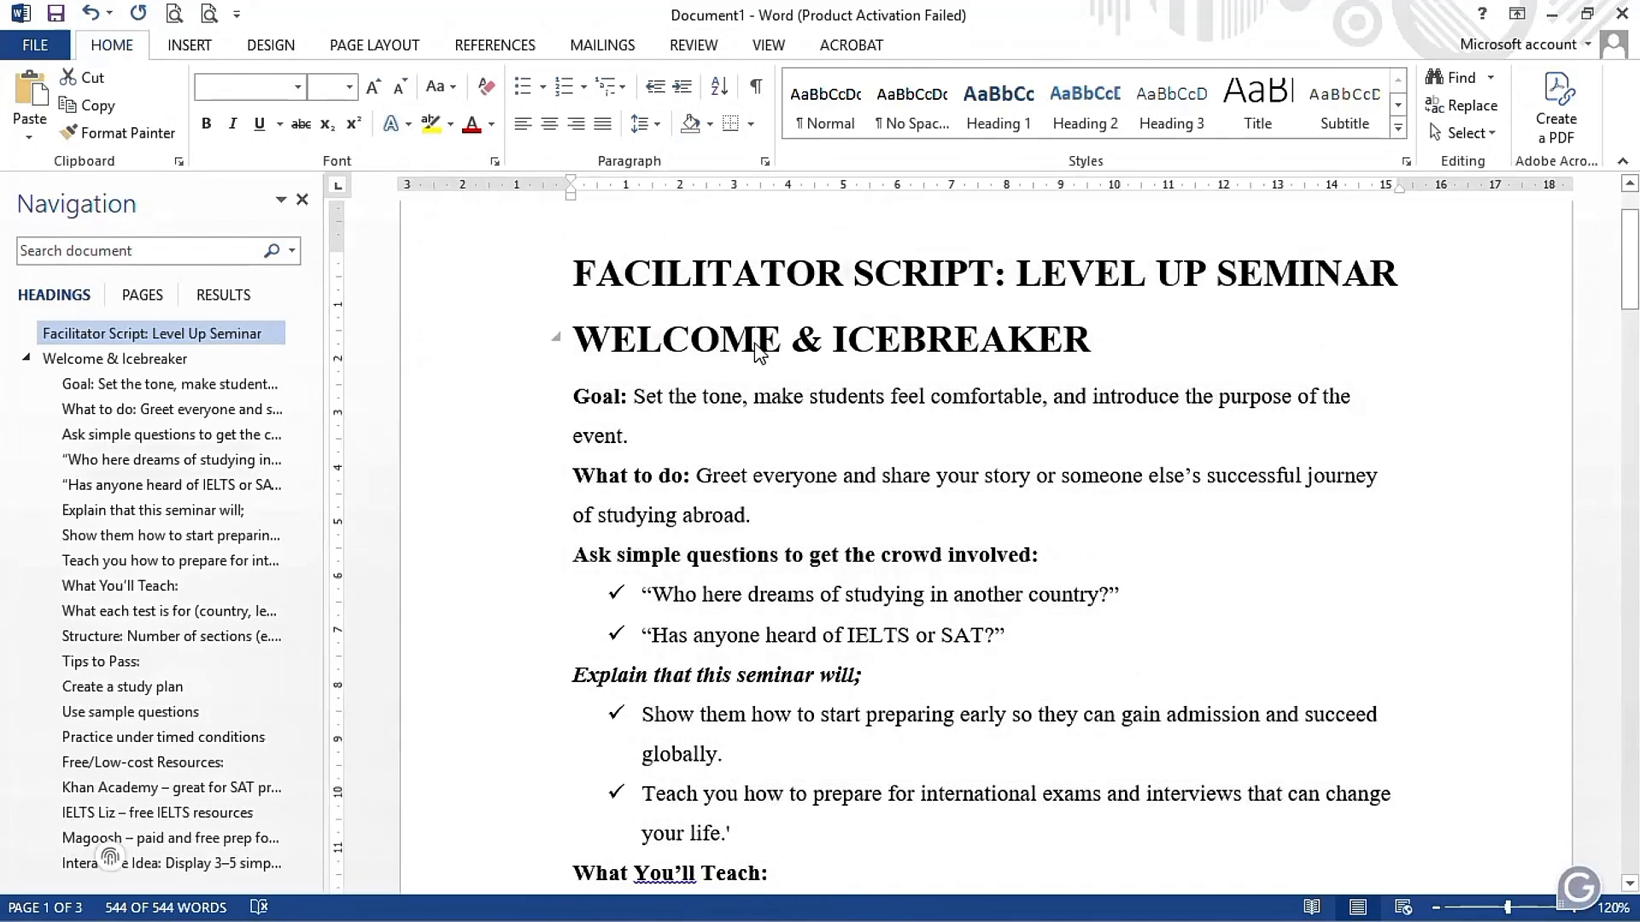
- Look through the respaced pages and undo the document's 1.5 line spacing
{"action": "scroll", "coordinate": [792, 499], "scroll_direction": "down", "scroll_amount": 7}
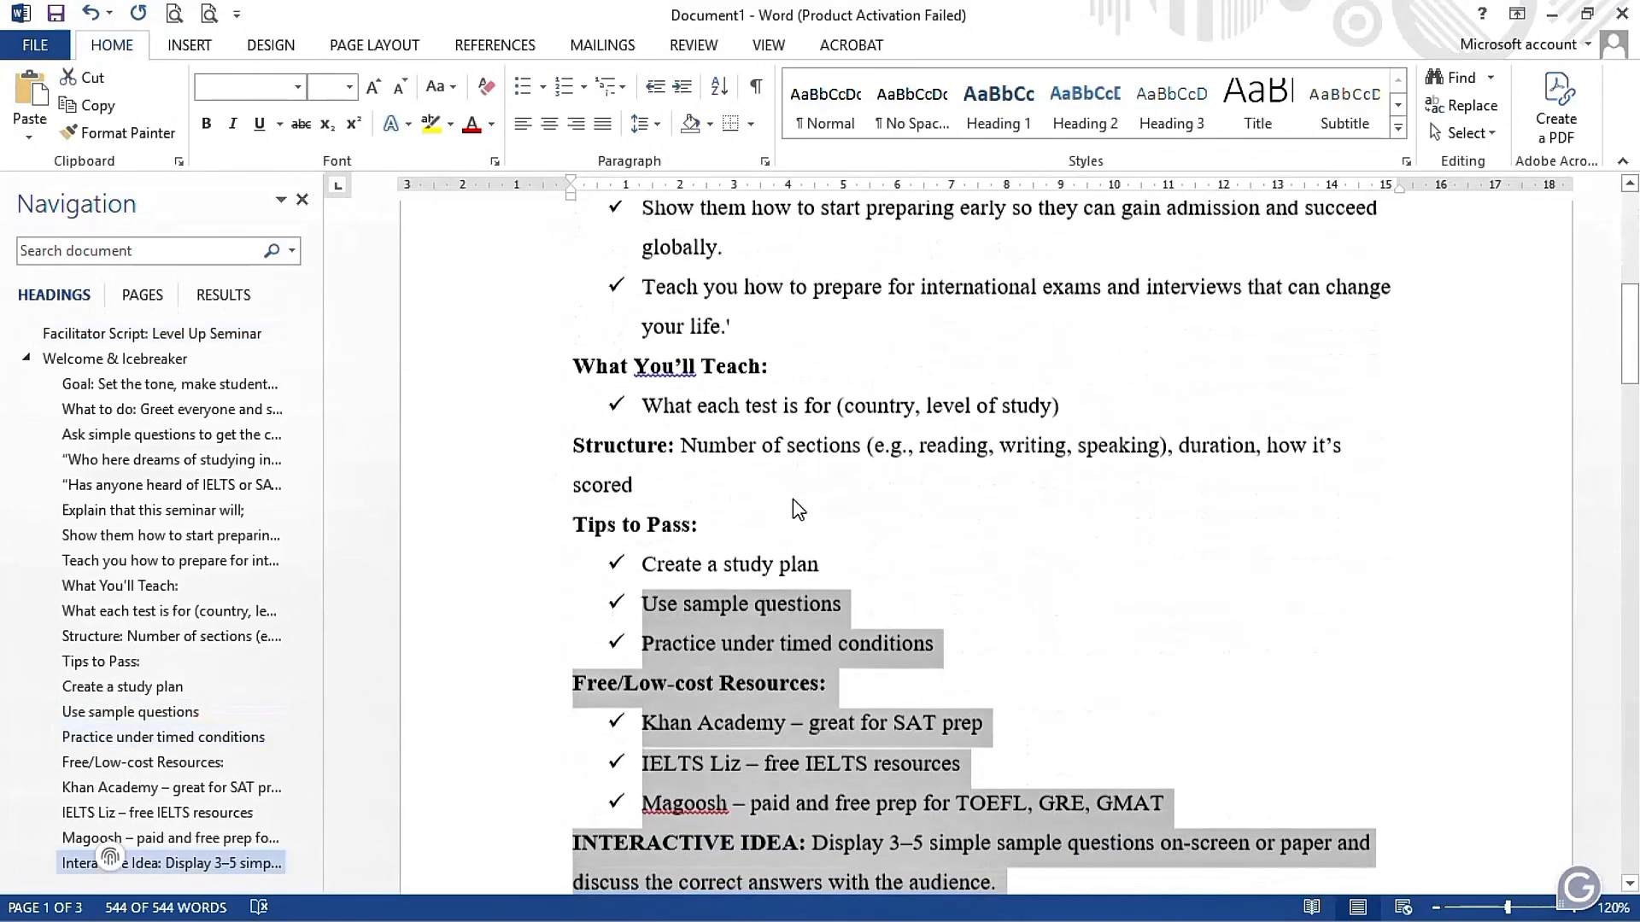
{"action": "left_click", "coordinate": [793, 498]}
{"action": "scroll", "coordinate": [793, 499], "scroll_direction": "down", "scroll_amount": 12}
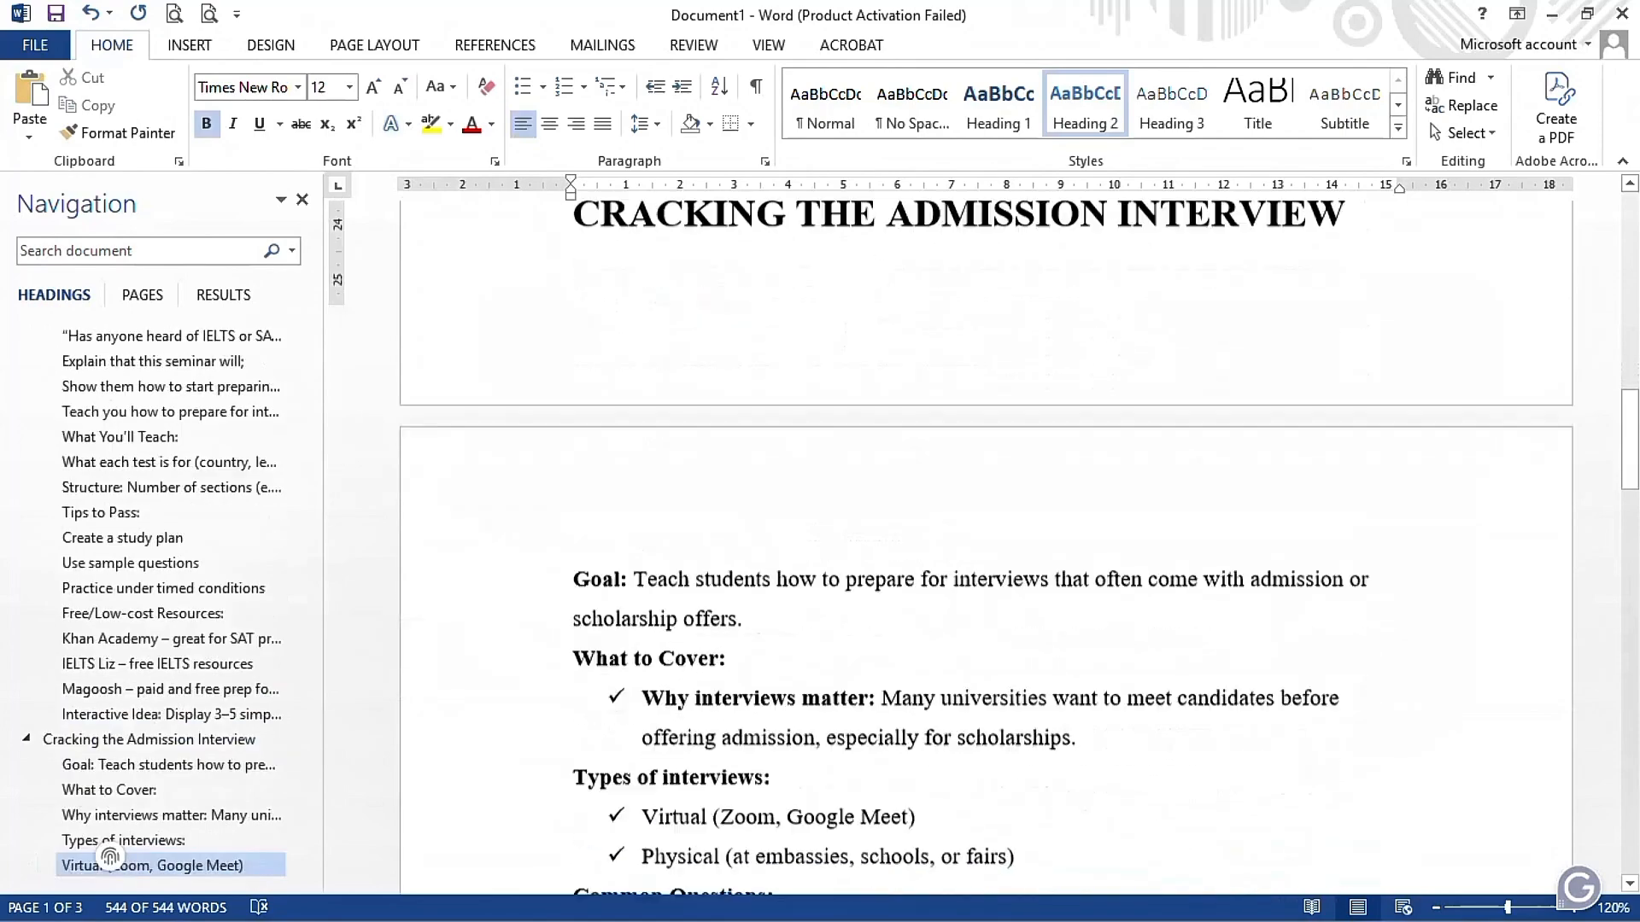
{"action": "scroll", "coordinate": [986, 547], "scroll_direction": "up", "scroll_amount": 19}
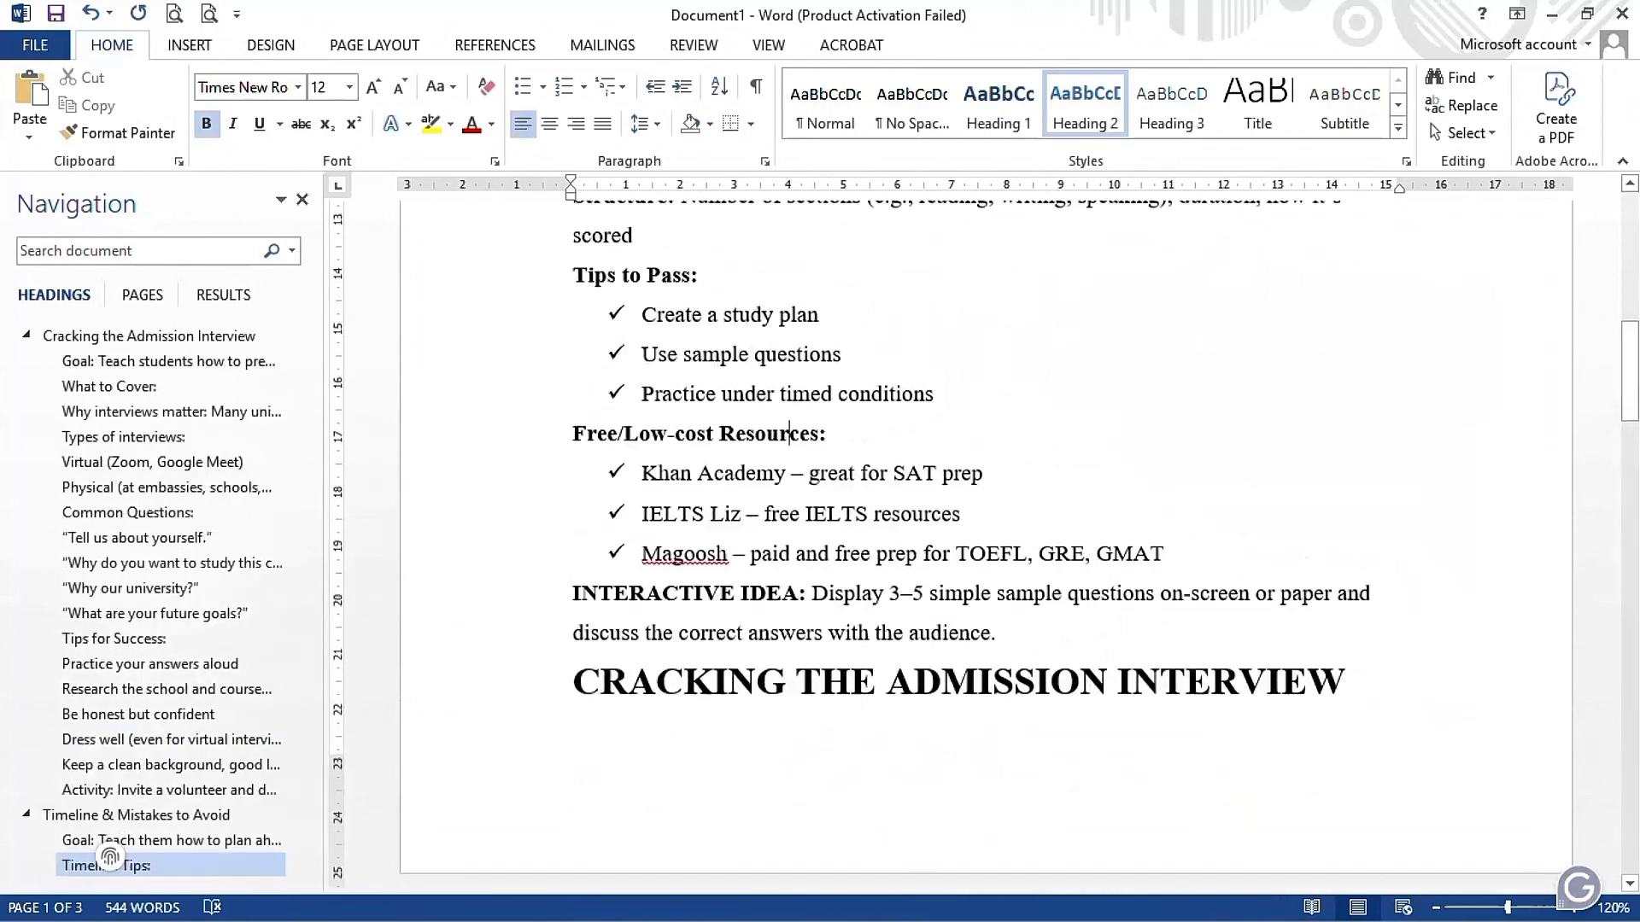
{"action": "scroll", "coordinate": [986, 547], "scroll_direction": "down", "scroll_amount": 1}
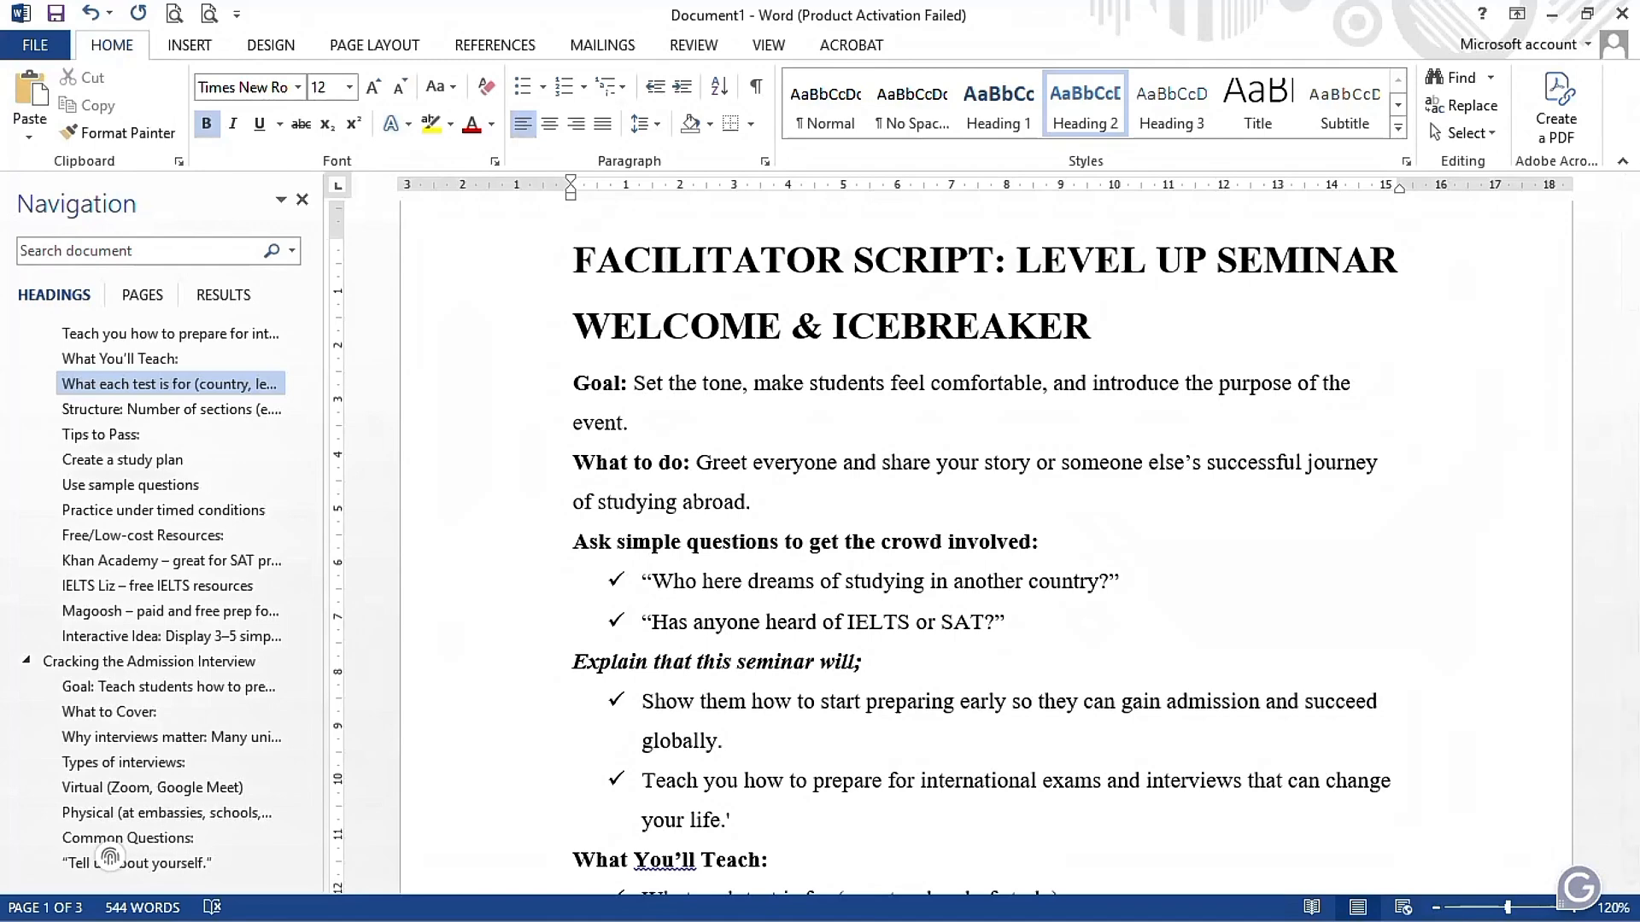
{"action": "key", "text": "ctrl+z"}
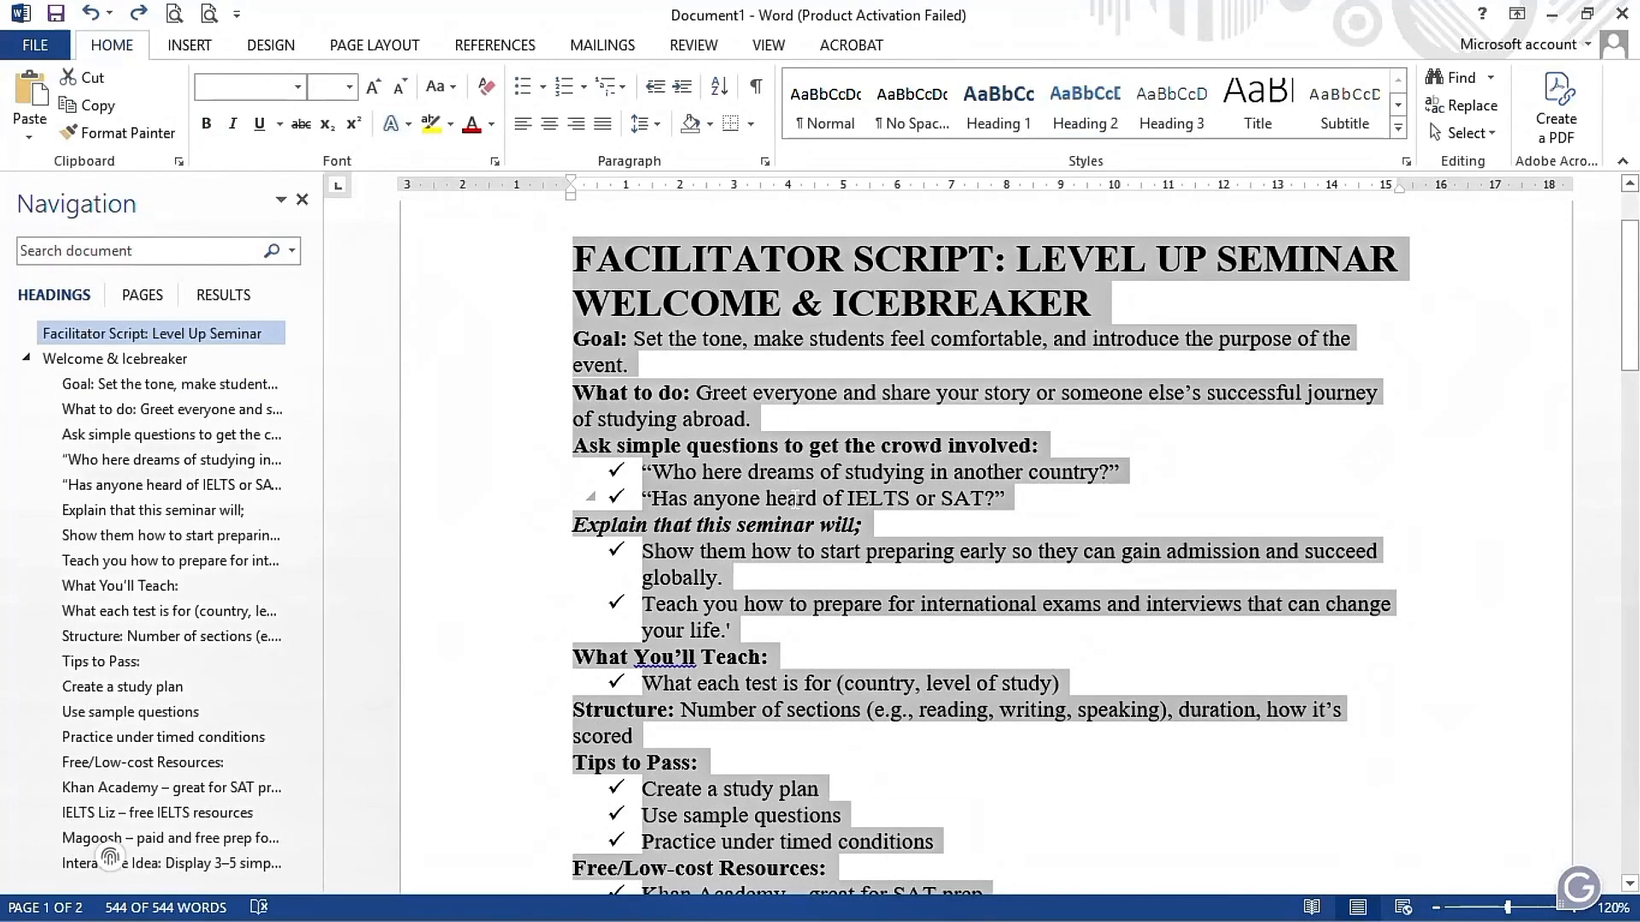
{"action": "left_click", "coordinate": [795, 499]}
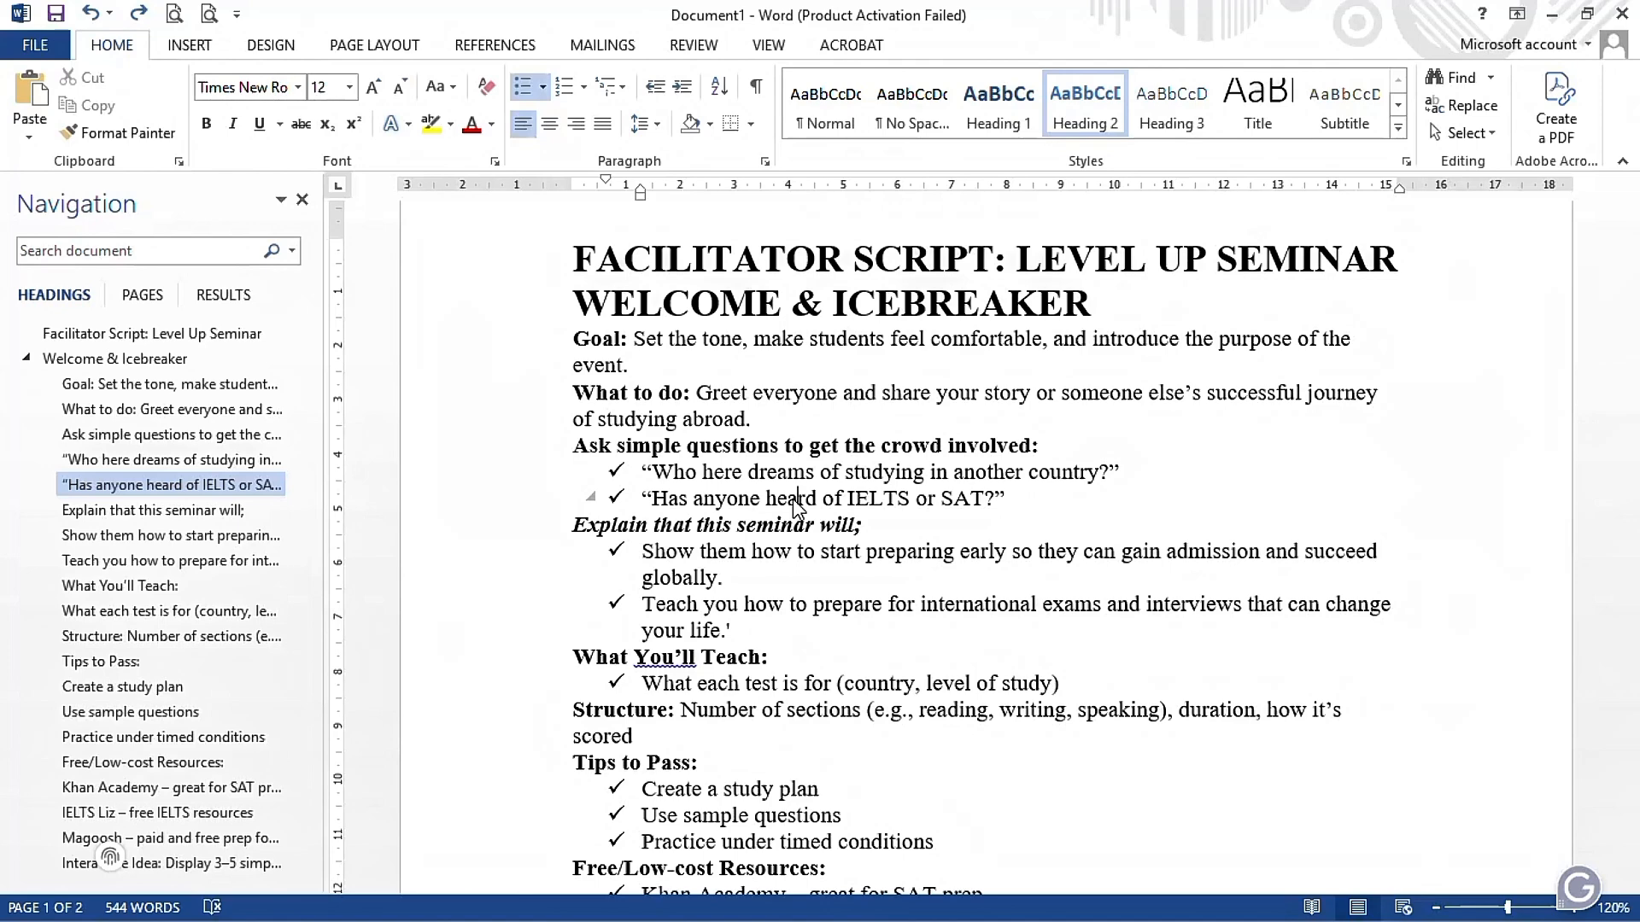
- Try a paragraph spacing of 6 pt after on the entire document and undo it
{"action": "key", "text": "ctrl+a"}
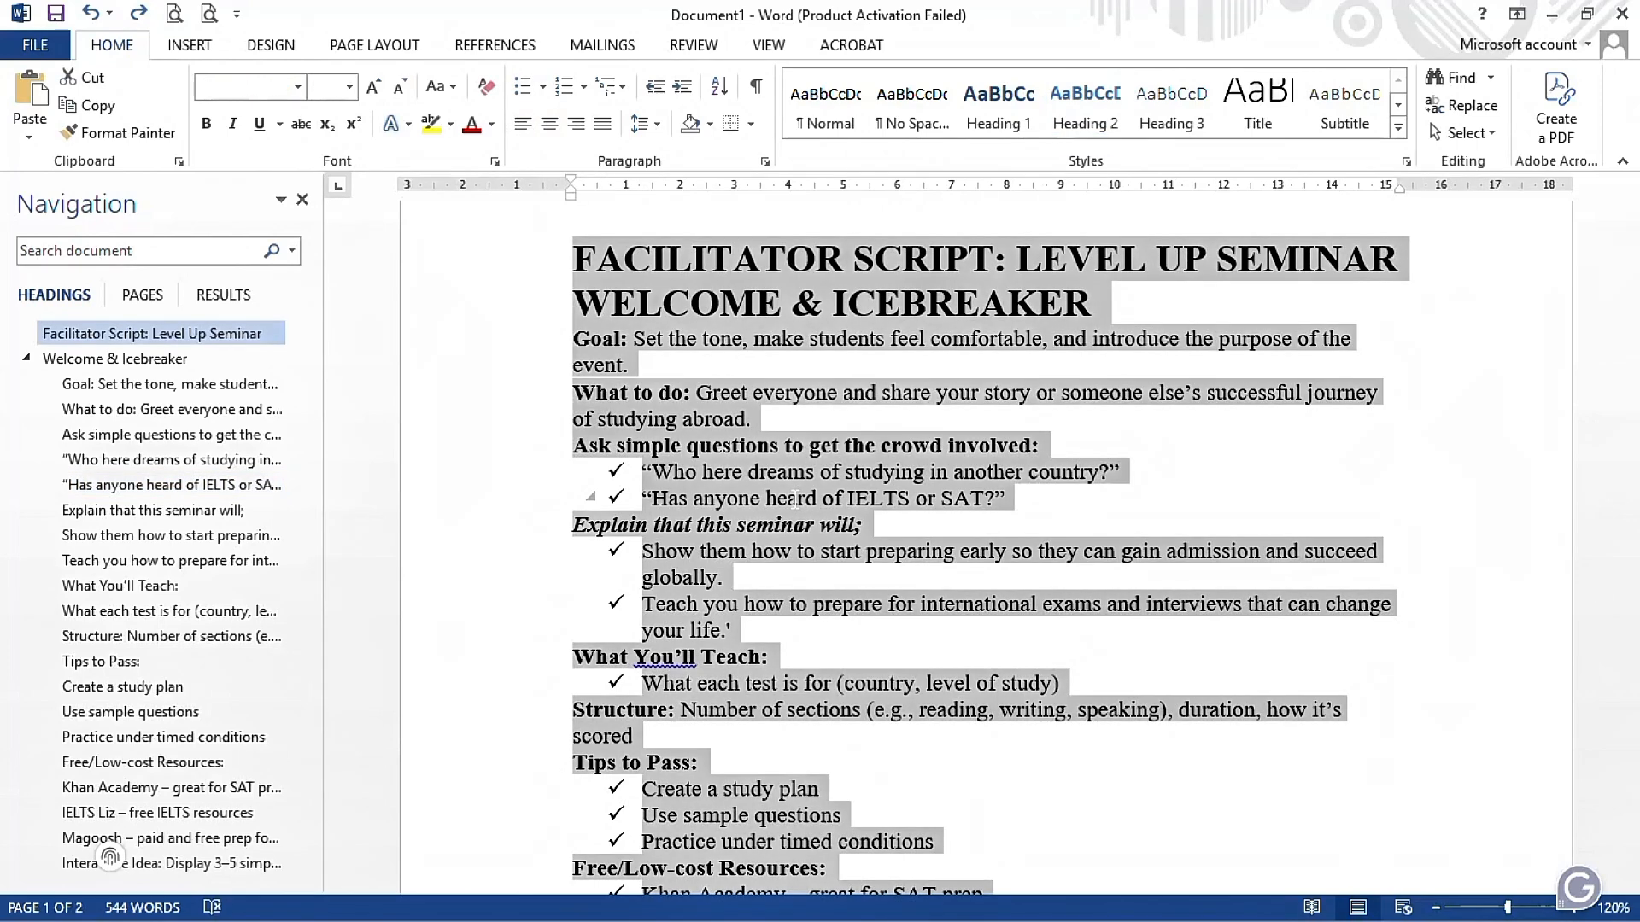
{"action": "right_click", "coordinate": [903, 483]}
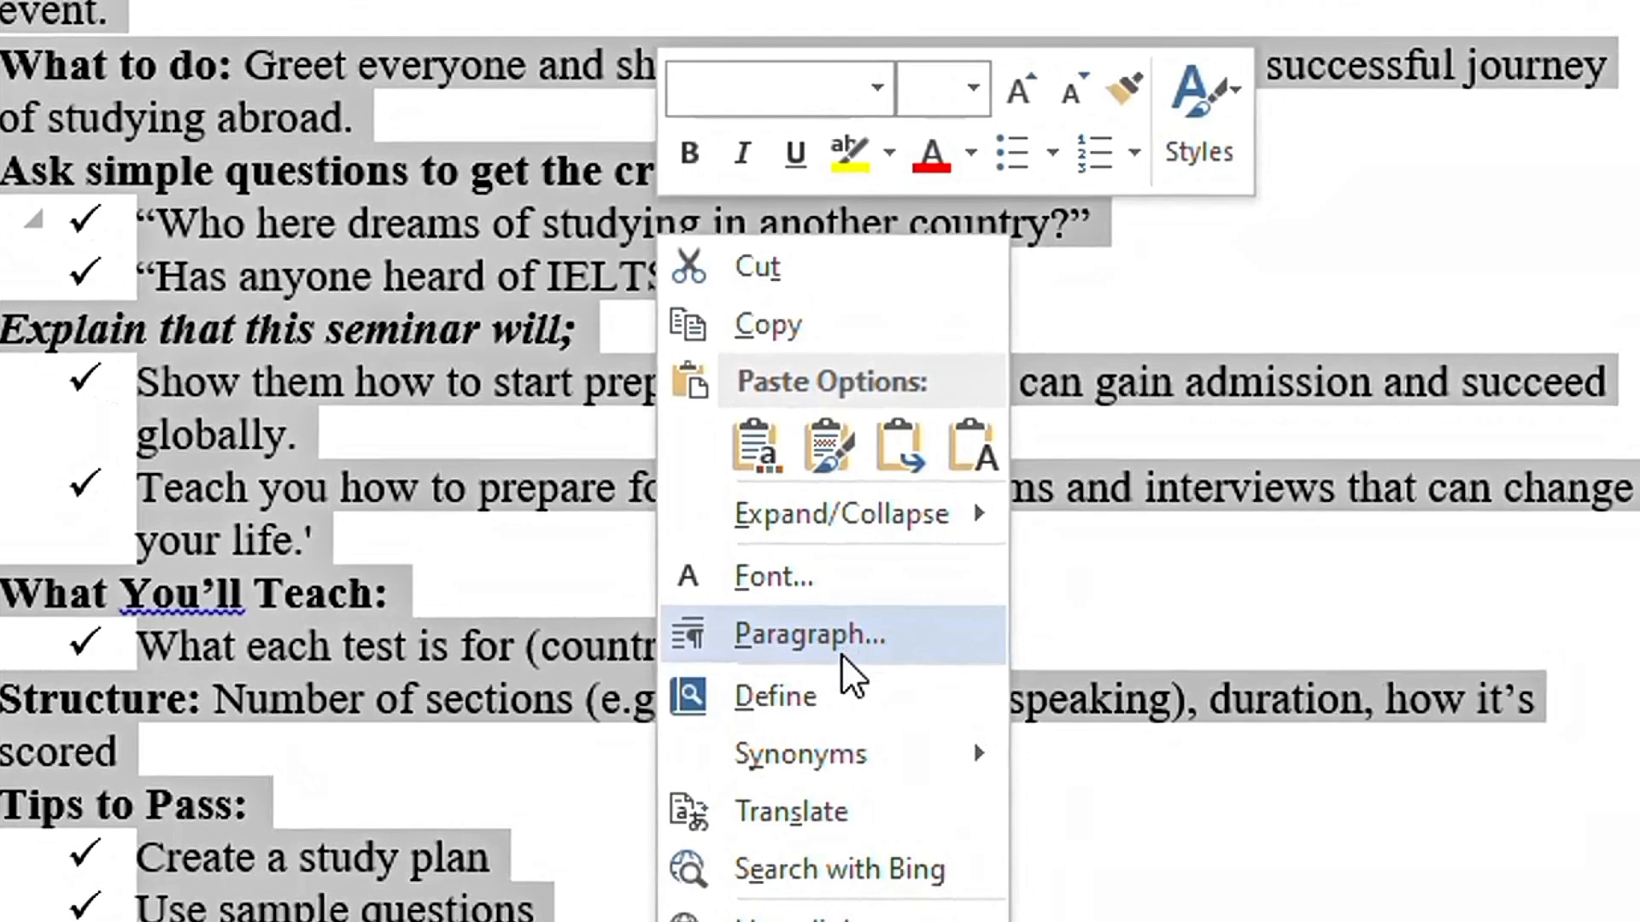
{"action": "left_click", "coordinate": [842, 655]}
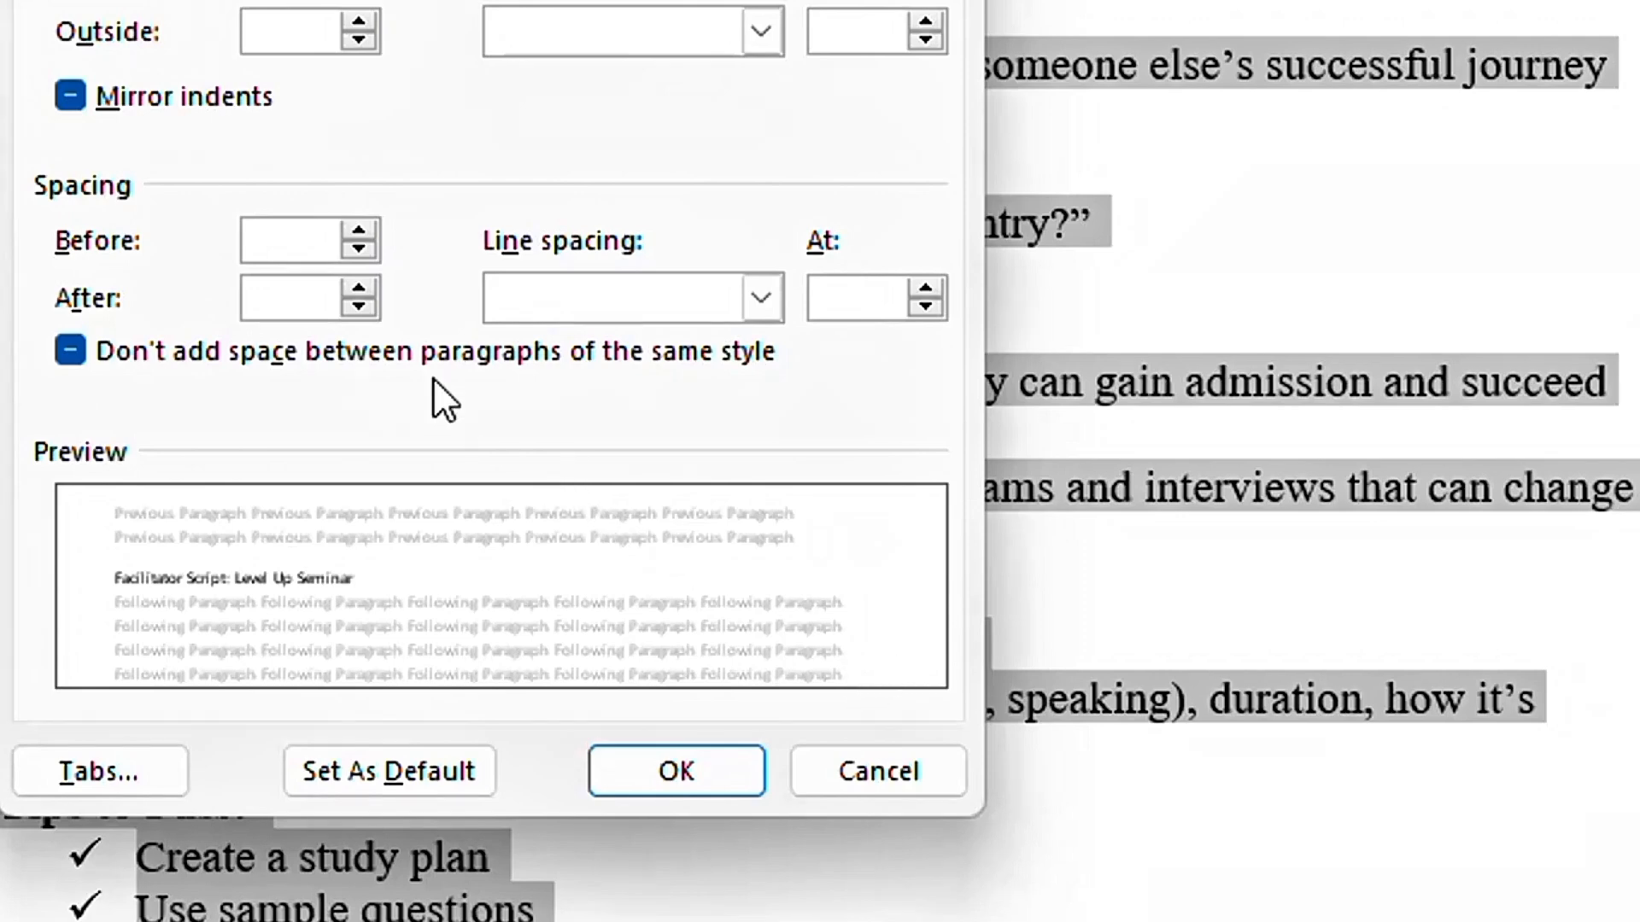
{"action": "left_click", "coordinate": [357, 286]}
{"action": "left_click", "coordinate": [357, 285]}
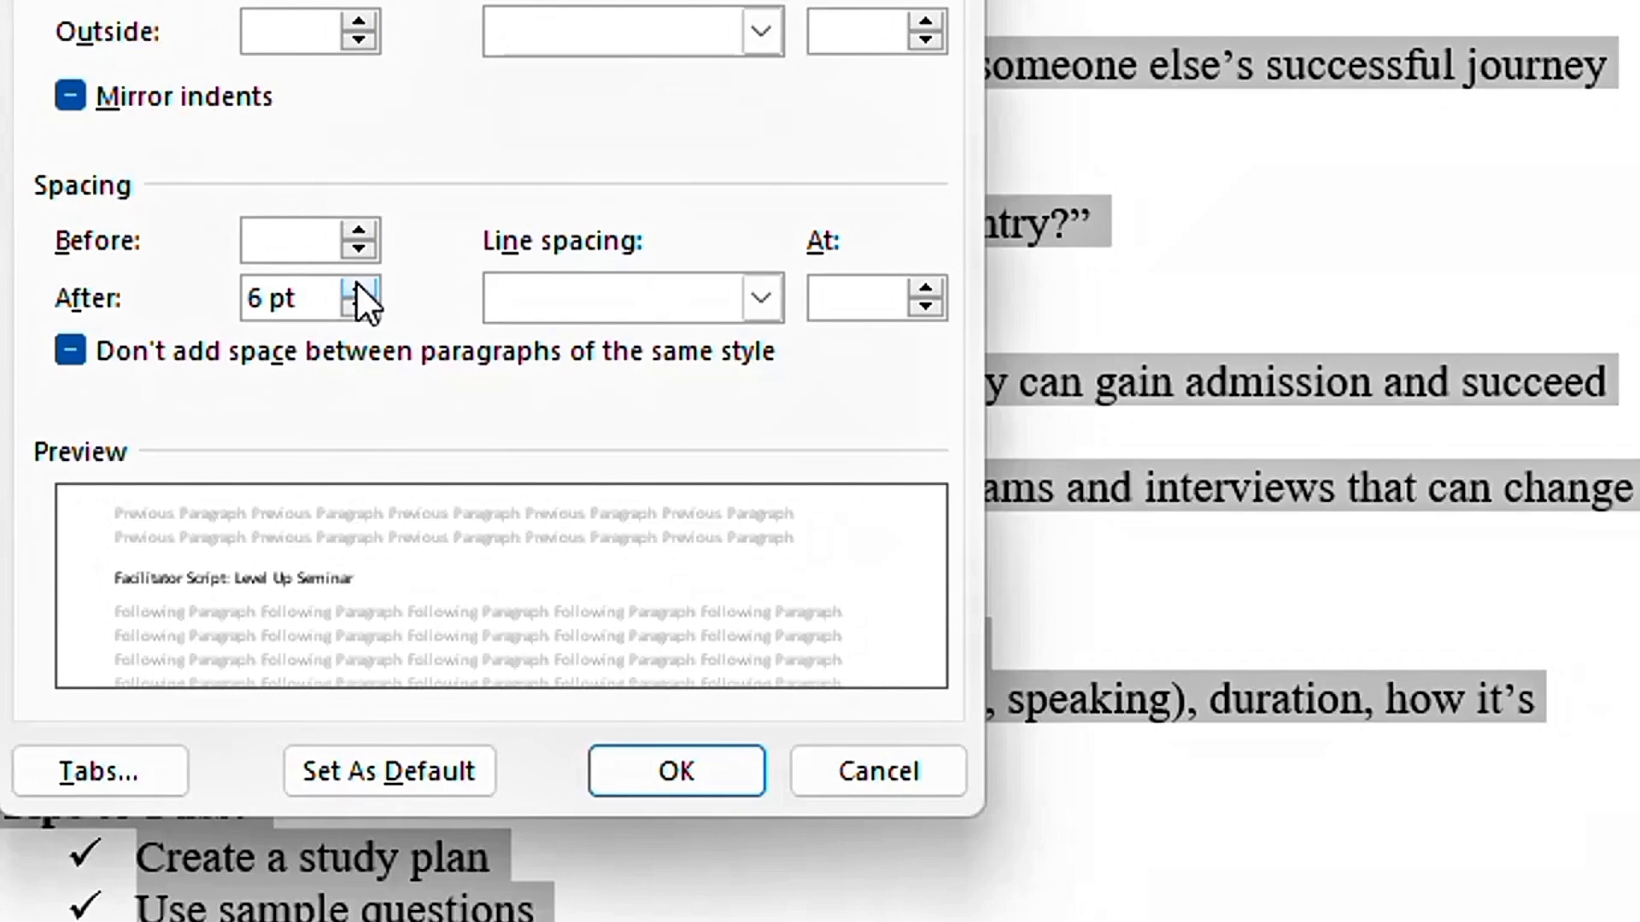
{"action": "left_click", "coordinate": [357, 285]}
{"action": "left_click", "coordinate": [370, 307]}
{"action": "left_click", "coordinate": [664, 785]}
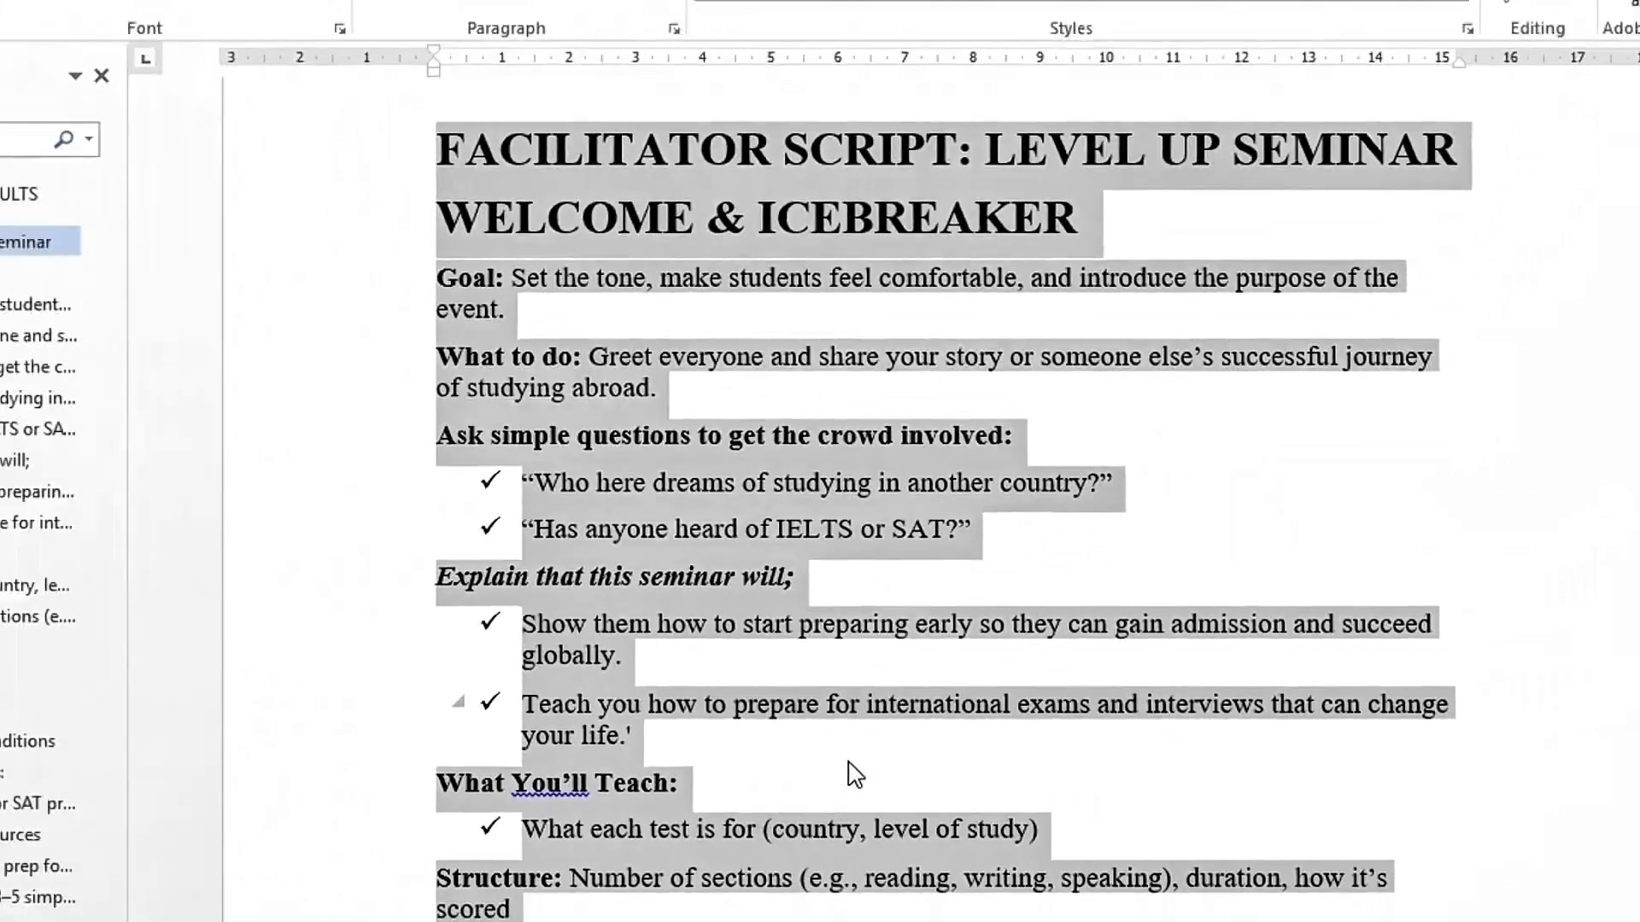
{"action": "left_click", "coordinate": [663, 786]}
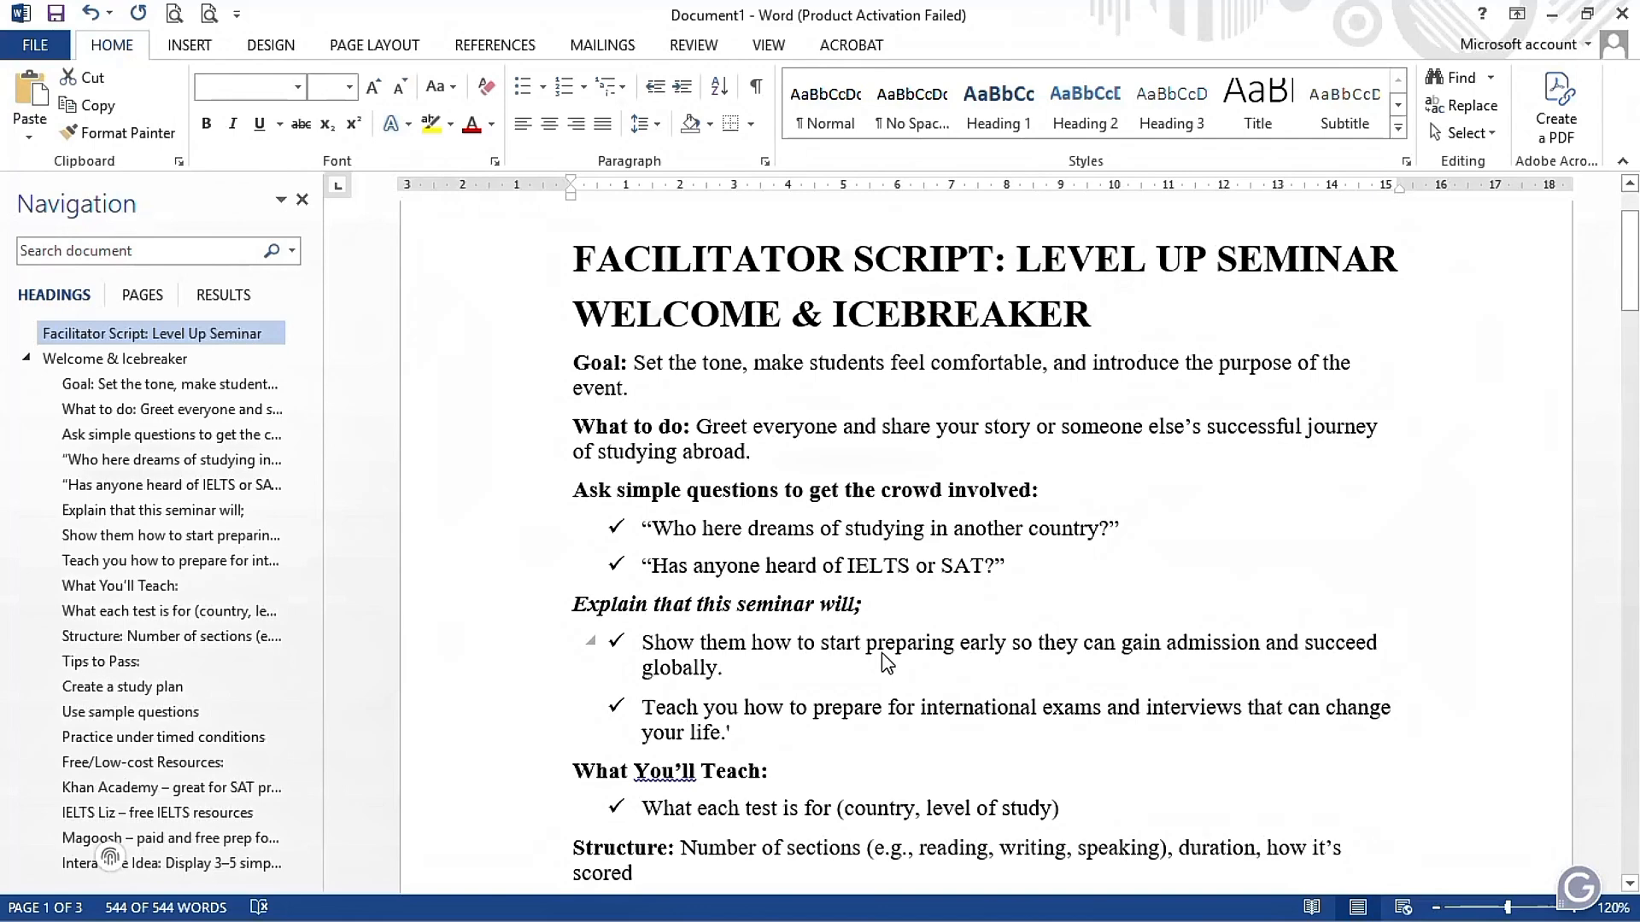
{"action": "key", "text": "ctrl+z"}
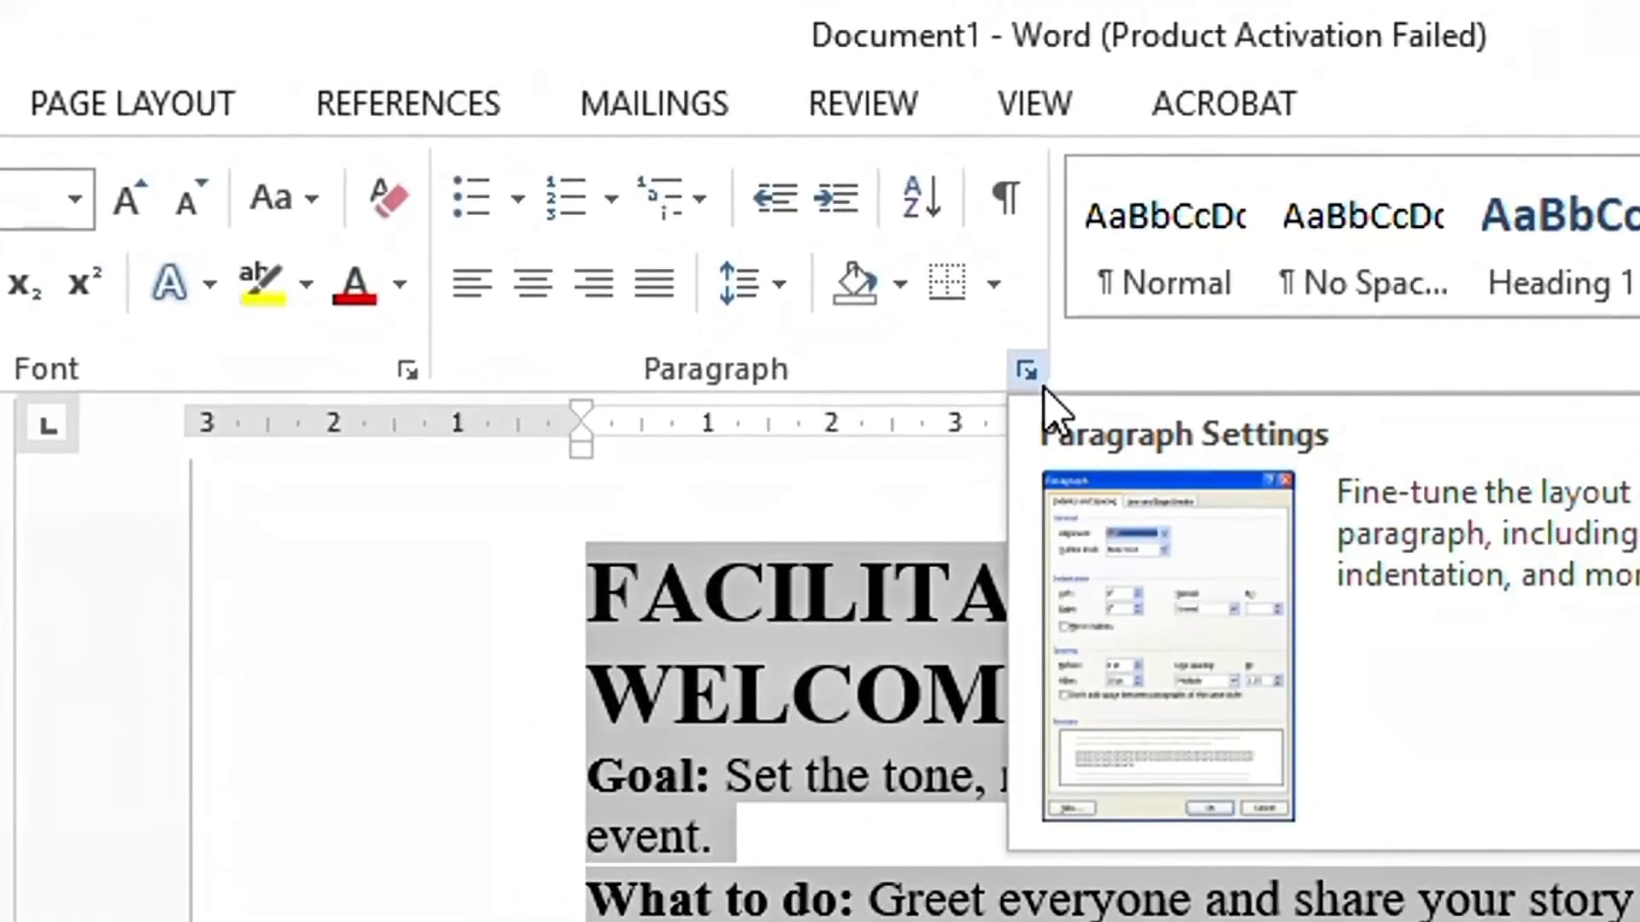
- Try a paragraph spacing of 12 pt before and 0 pt after on the entire document and undo it
{"action": "left_click", "coordinate": [1027, 370]}
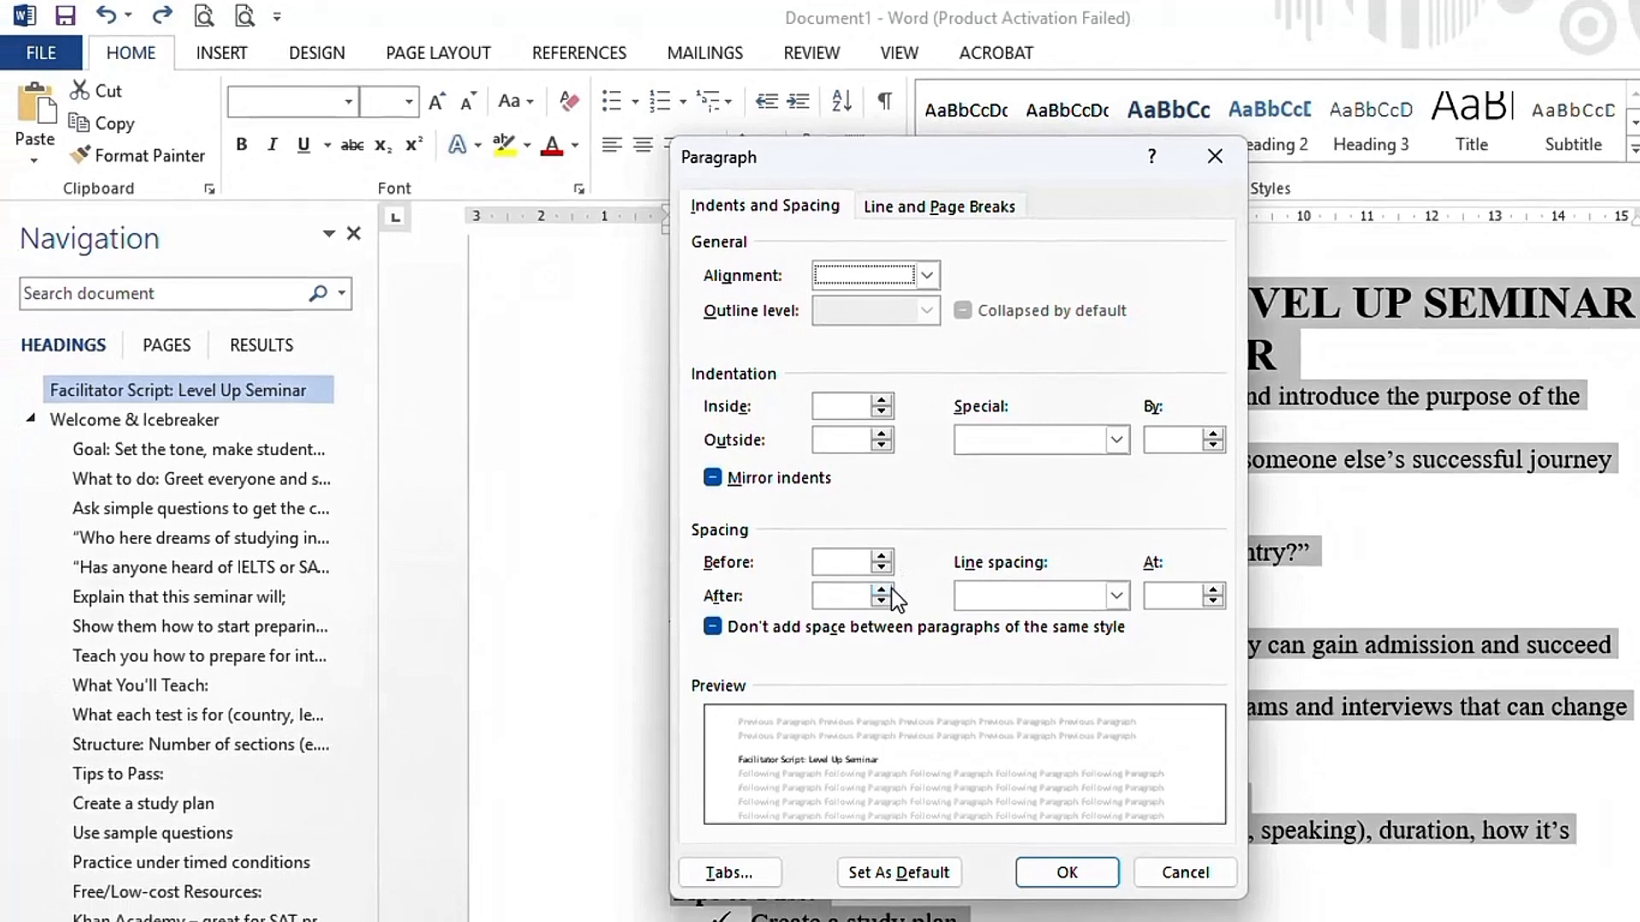
{"action": "left_click", "coordinate": [884, 598]}
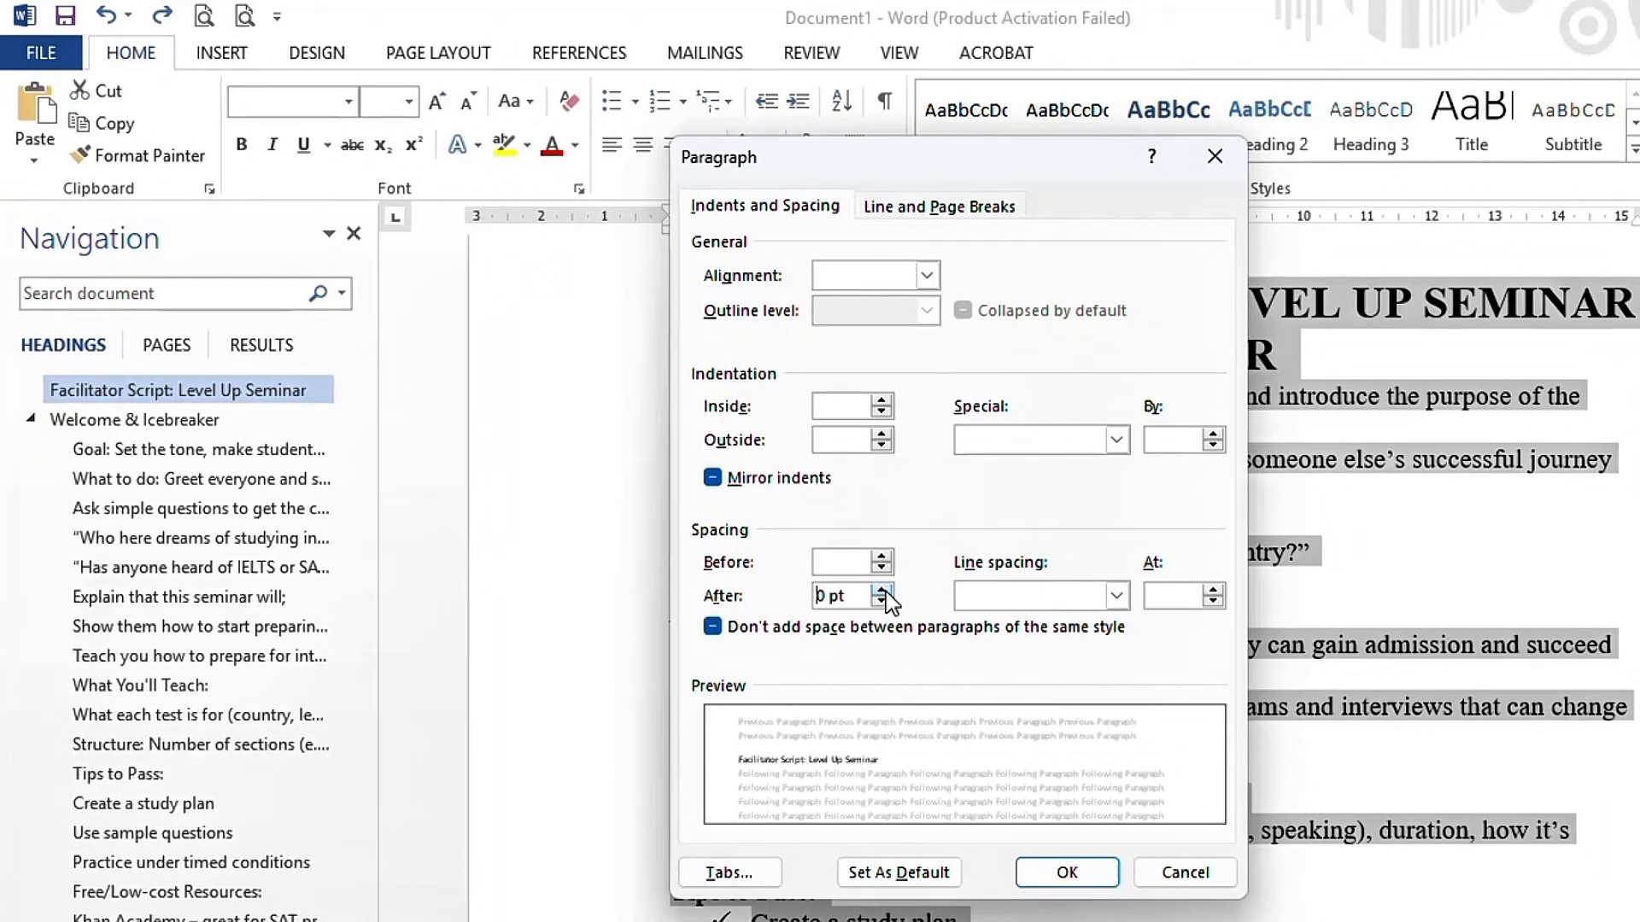
{"action": "left_click", "coordinate": [884, 589]}
{"action": "left_click", "coordinate": [884, 589]}
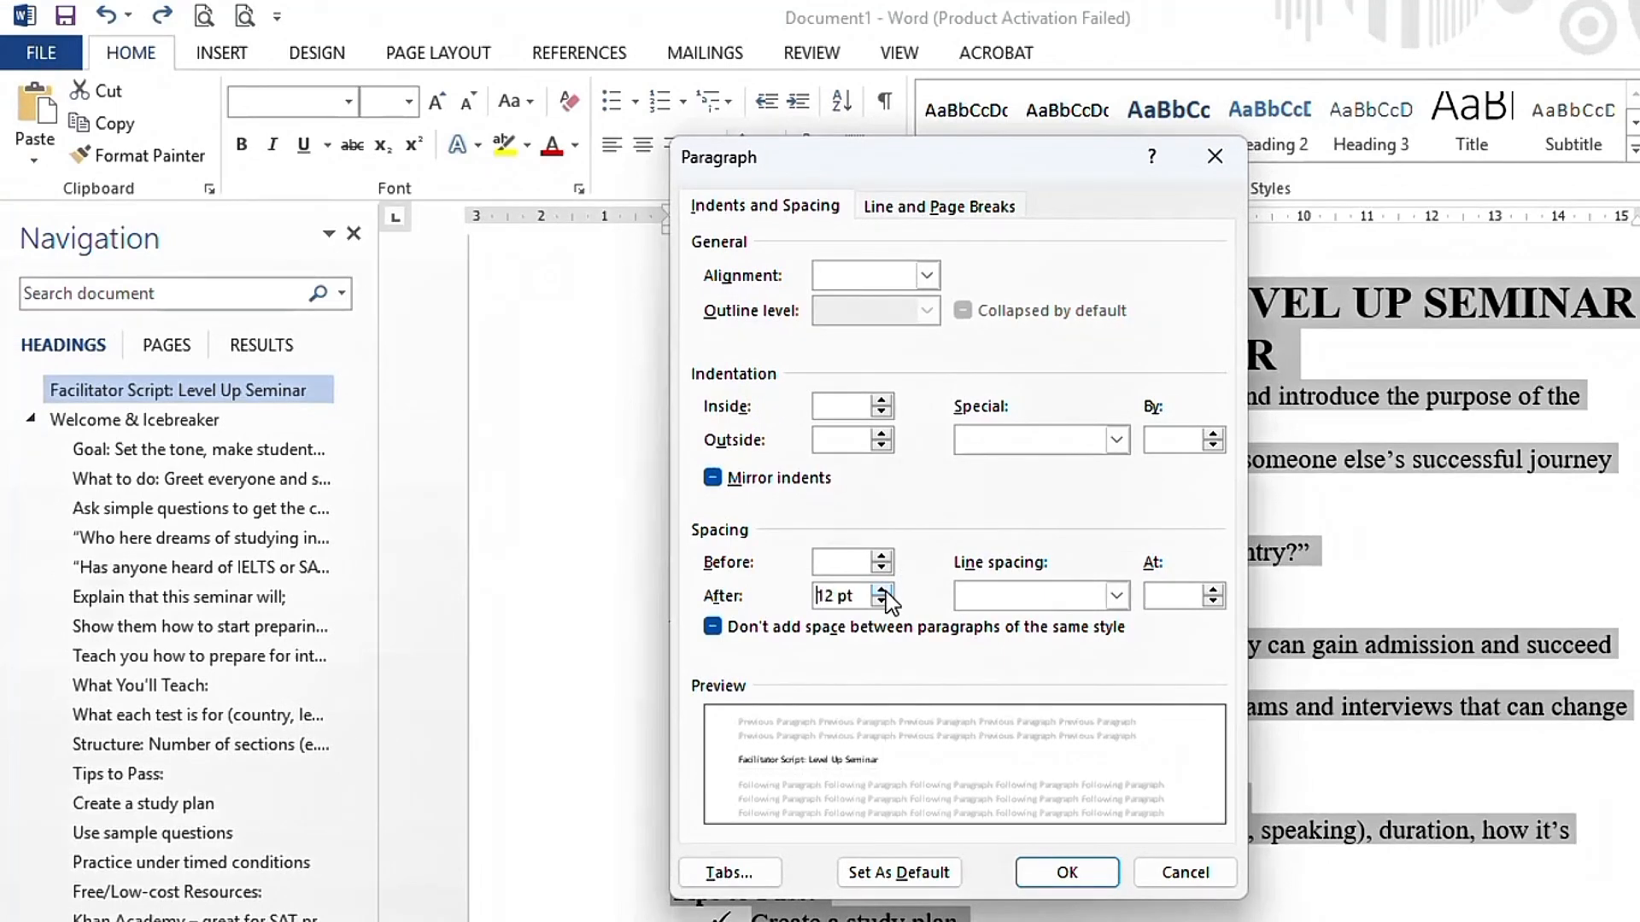
{"action": "left_click", "coordinate": [885, 601]}
{"action": "left_click", "coordinate": [886, 601]}
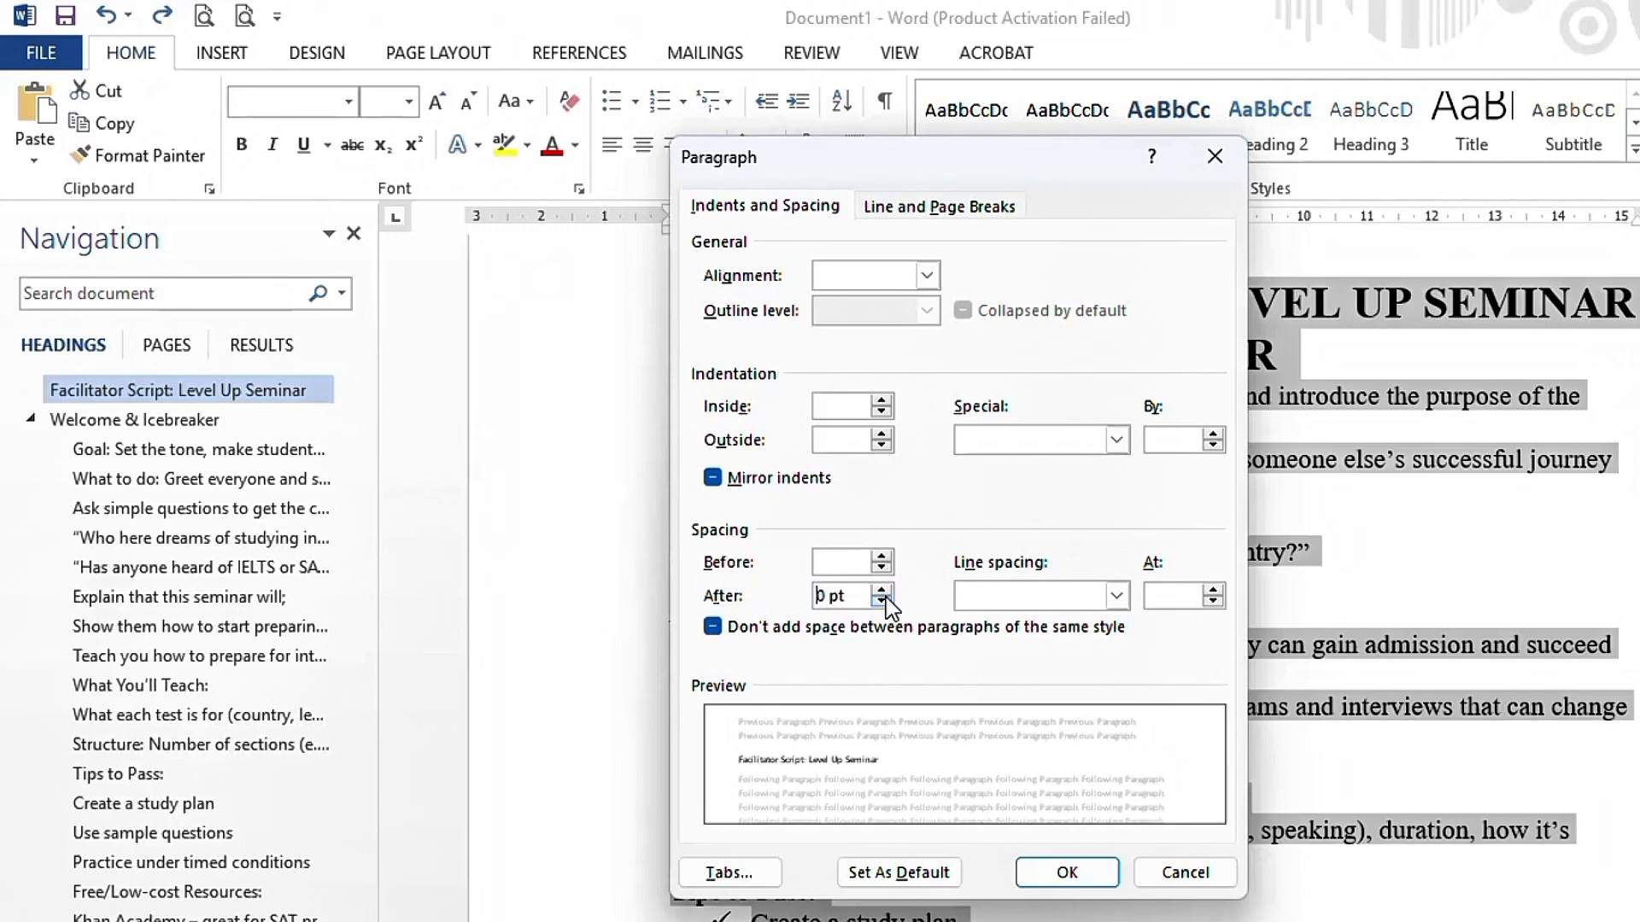
{"action": "left_click", "coordinate": [884, 556]}
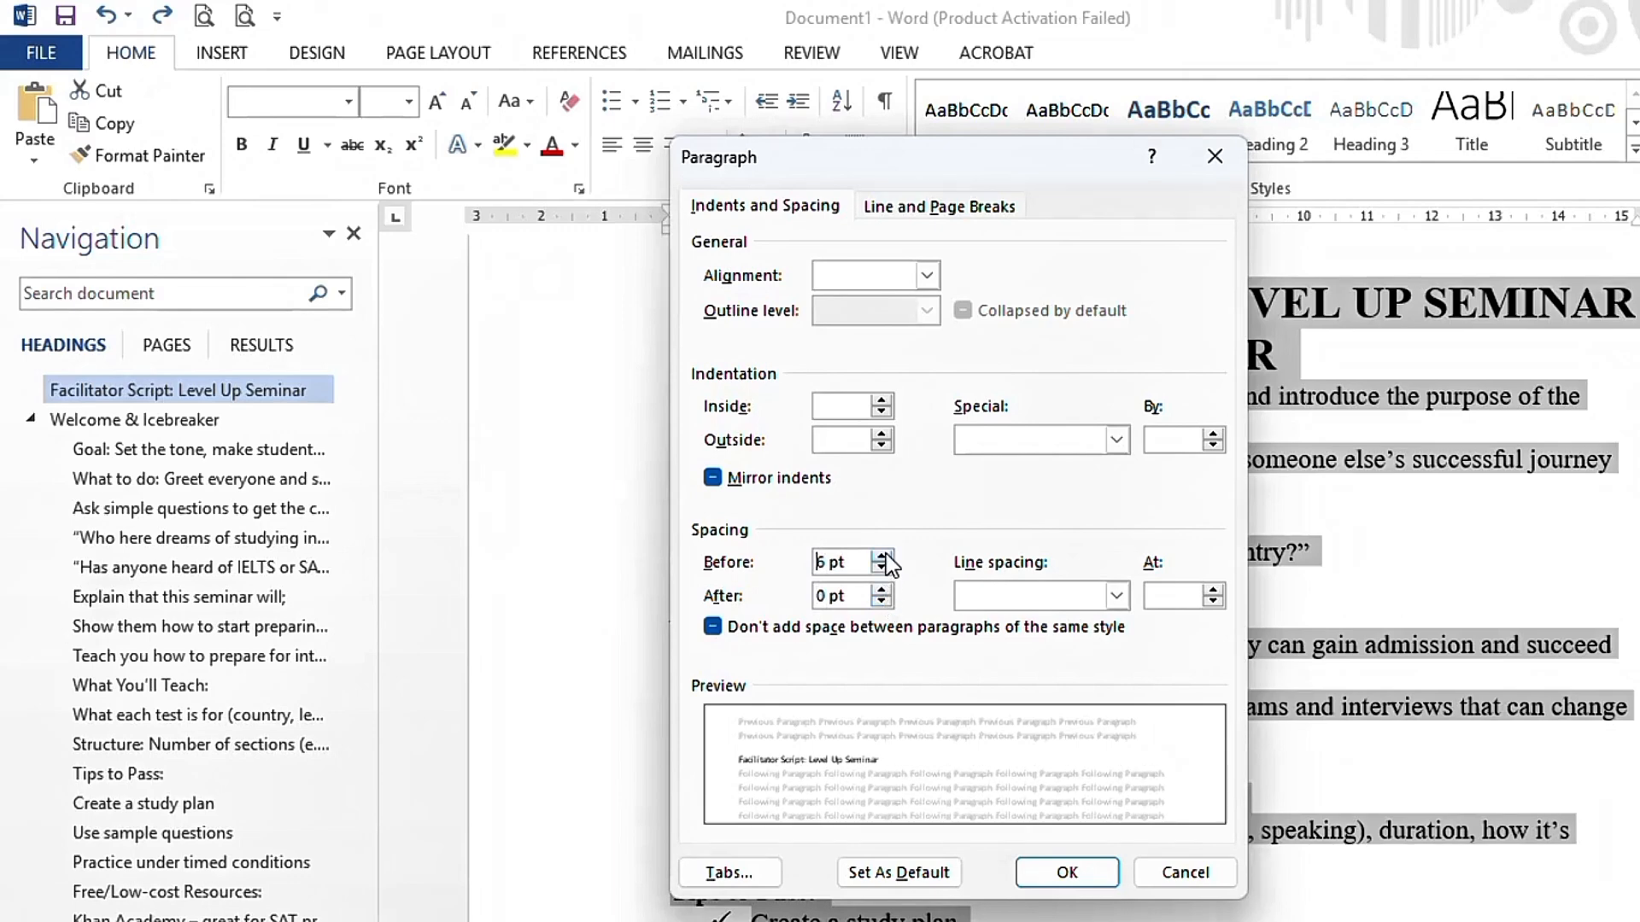
{"action": "left_click", "coordinate": [884, 556]}
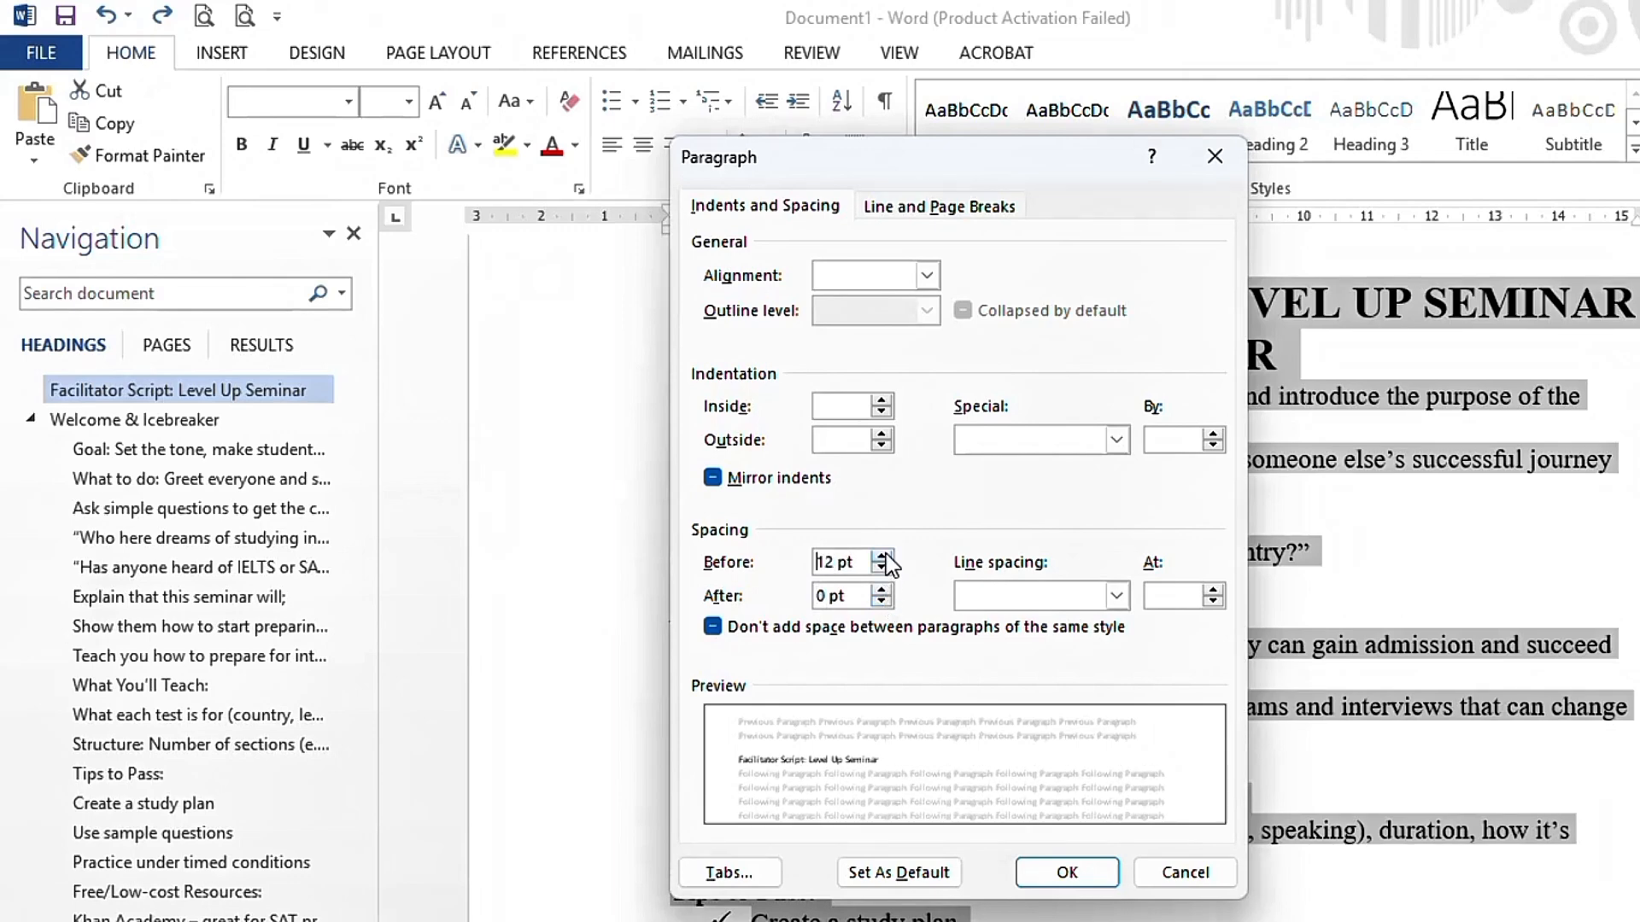
{"action": "left_click", "coordinate": [1079, 875]}
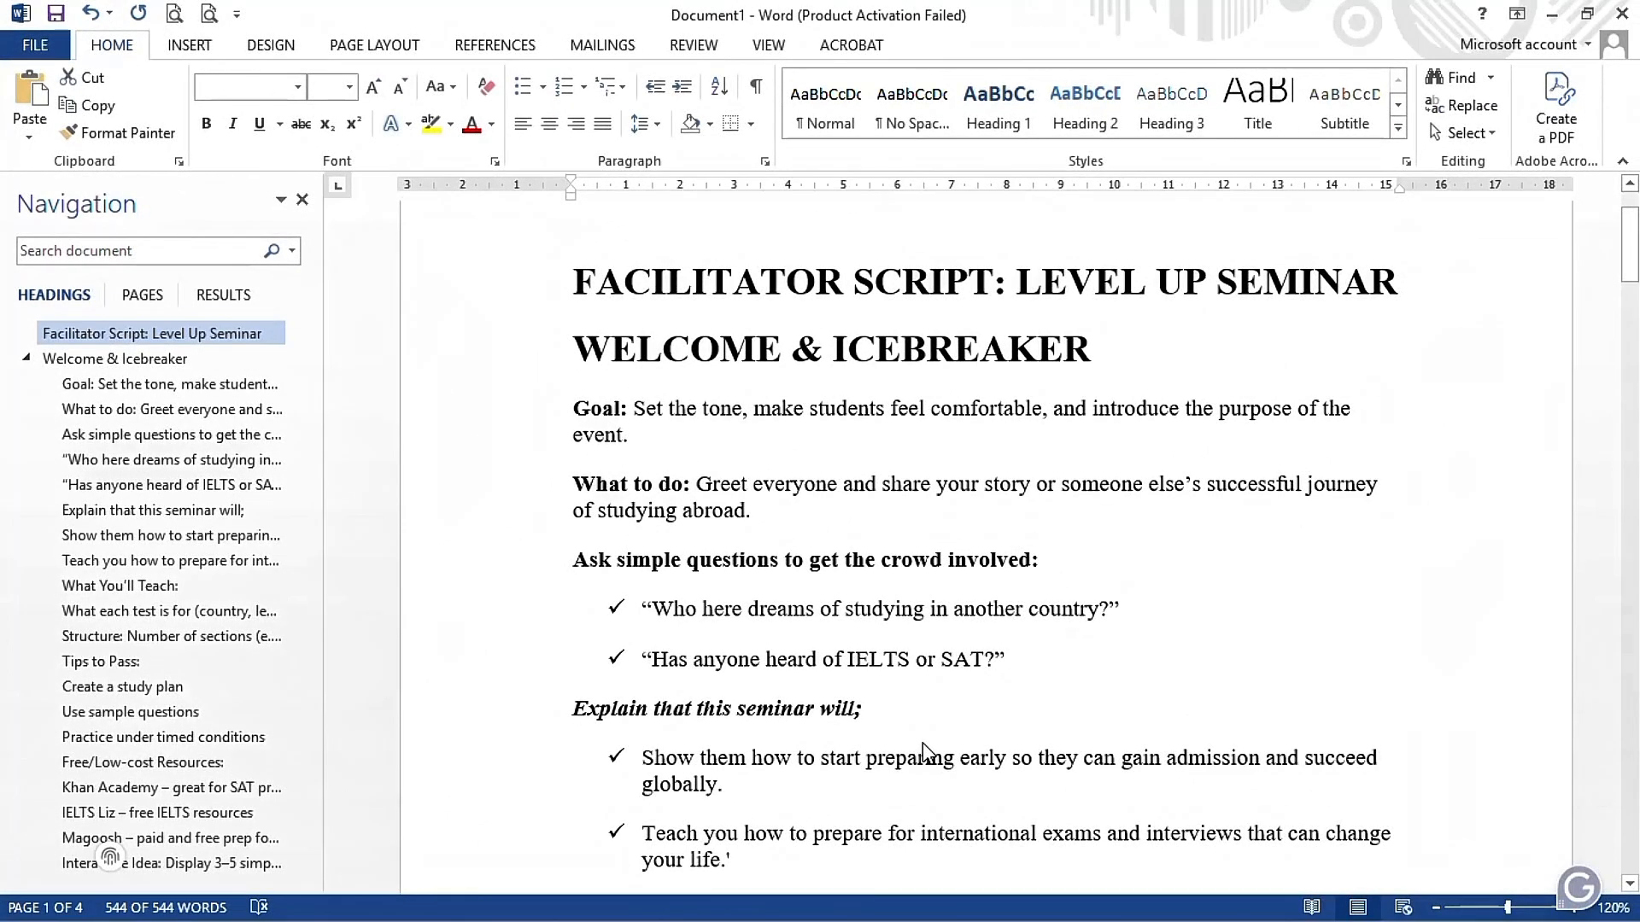
{"action": "key", "text": "ctrl+z"}
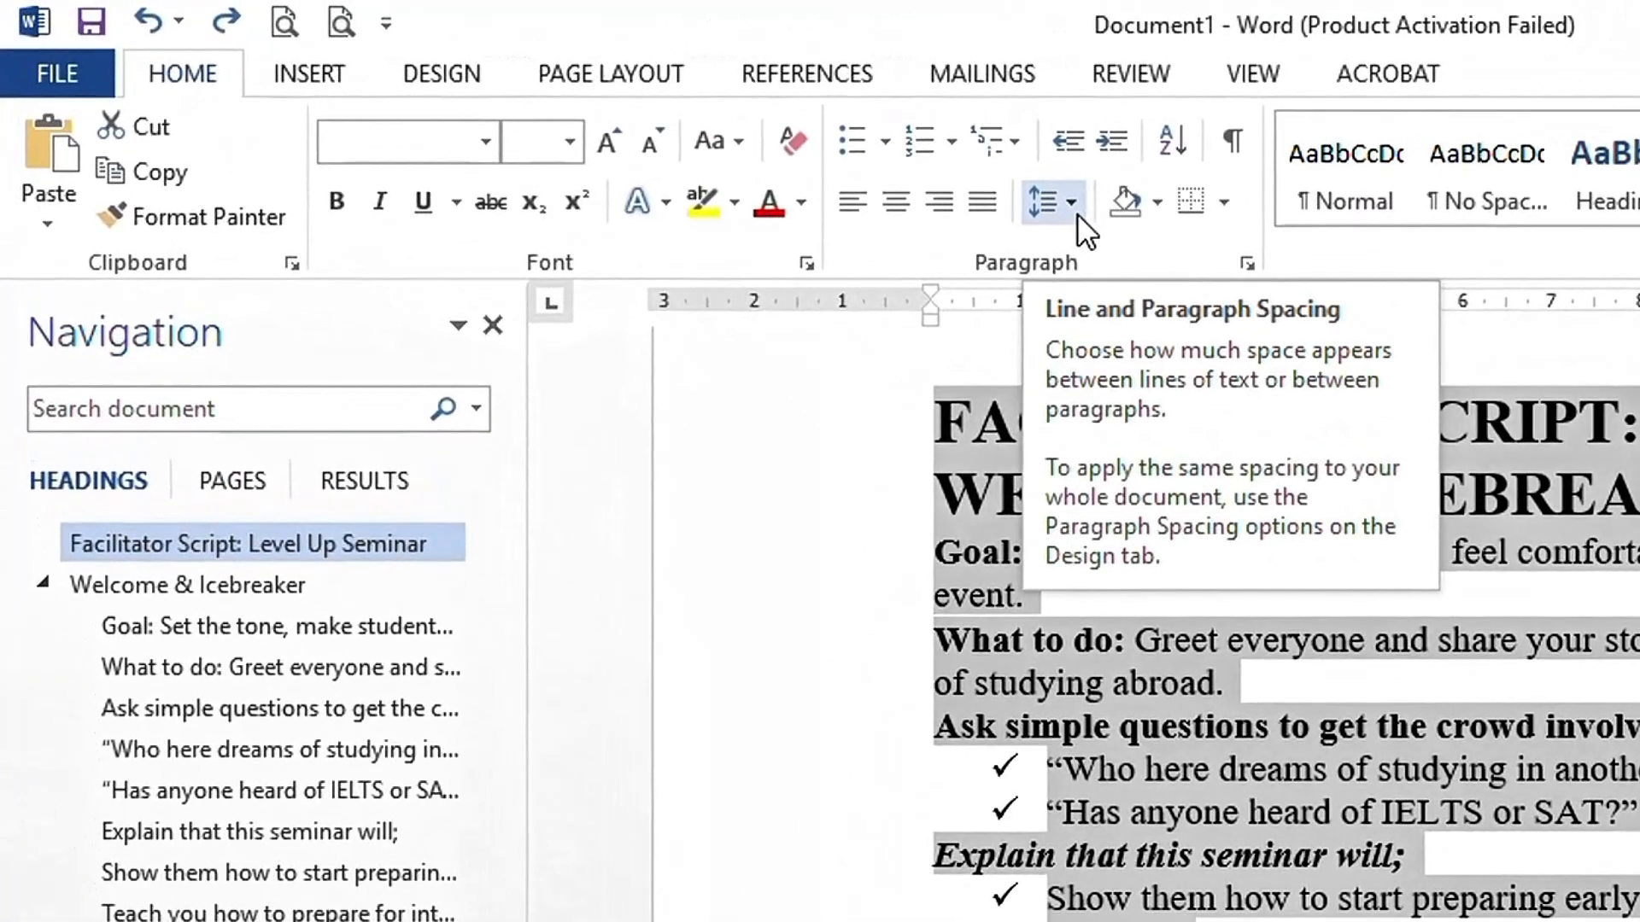
- Apply the Add Space After Paragraph preset to the whole document and deselect the text
{"action": "left_click", "coordinate": [1071, 205]}
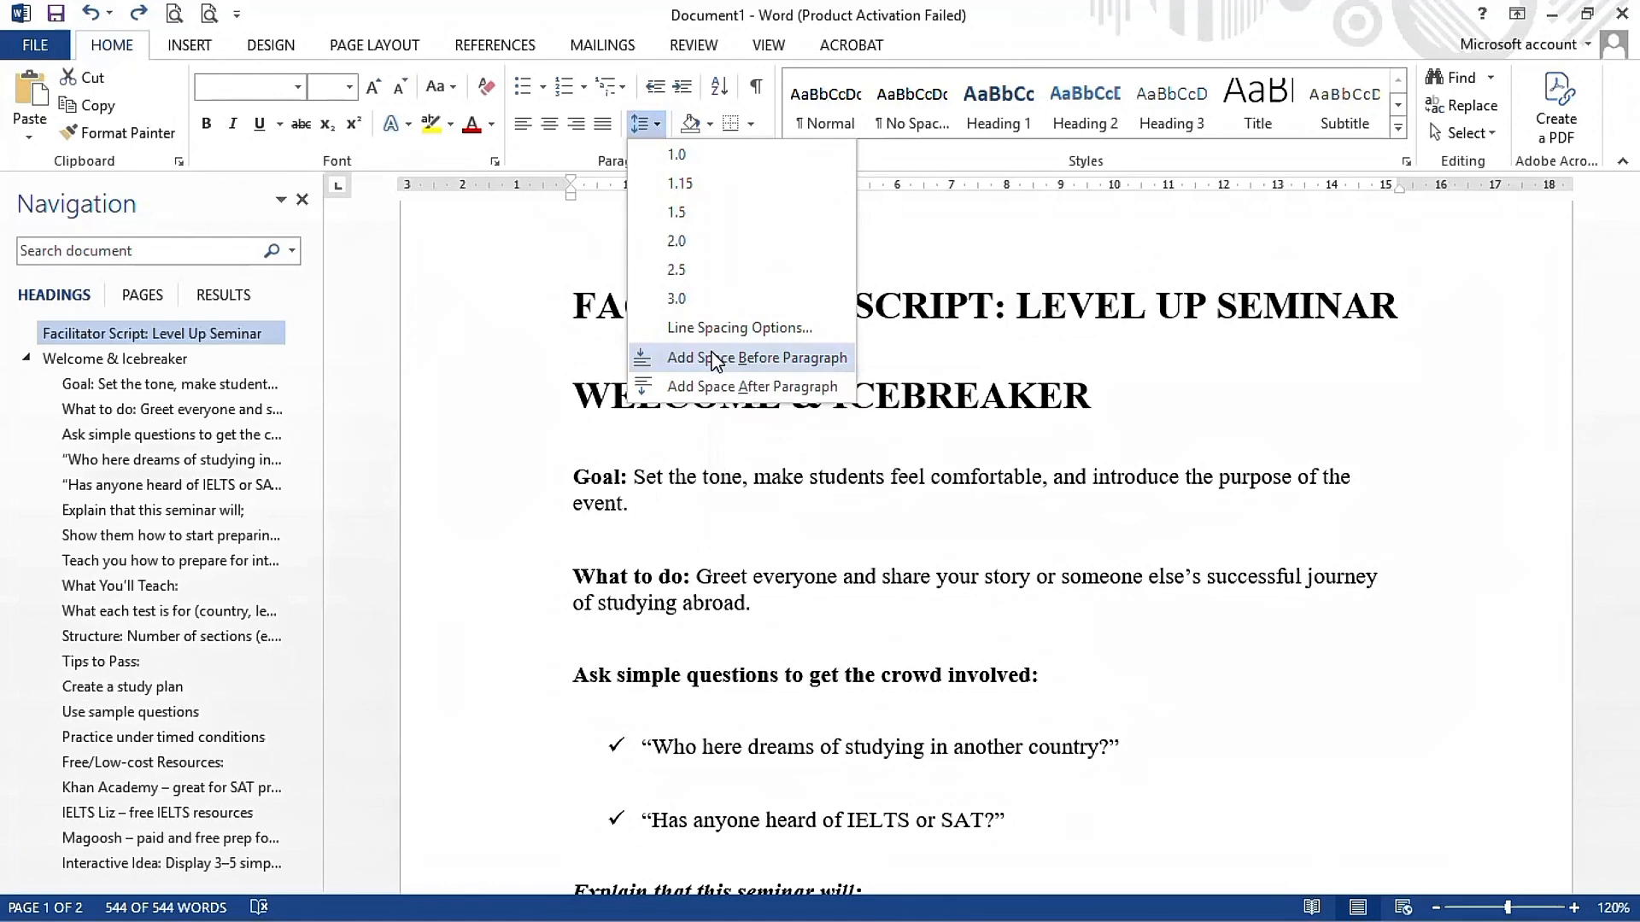
{"action": "left_click", "coordinate": [714, 386]}
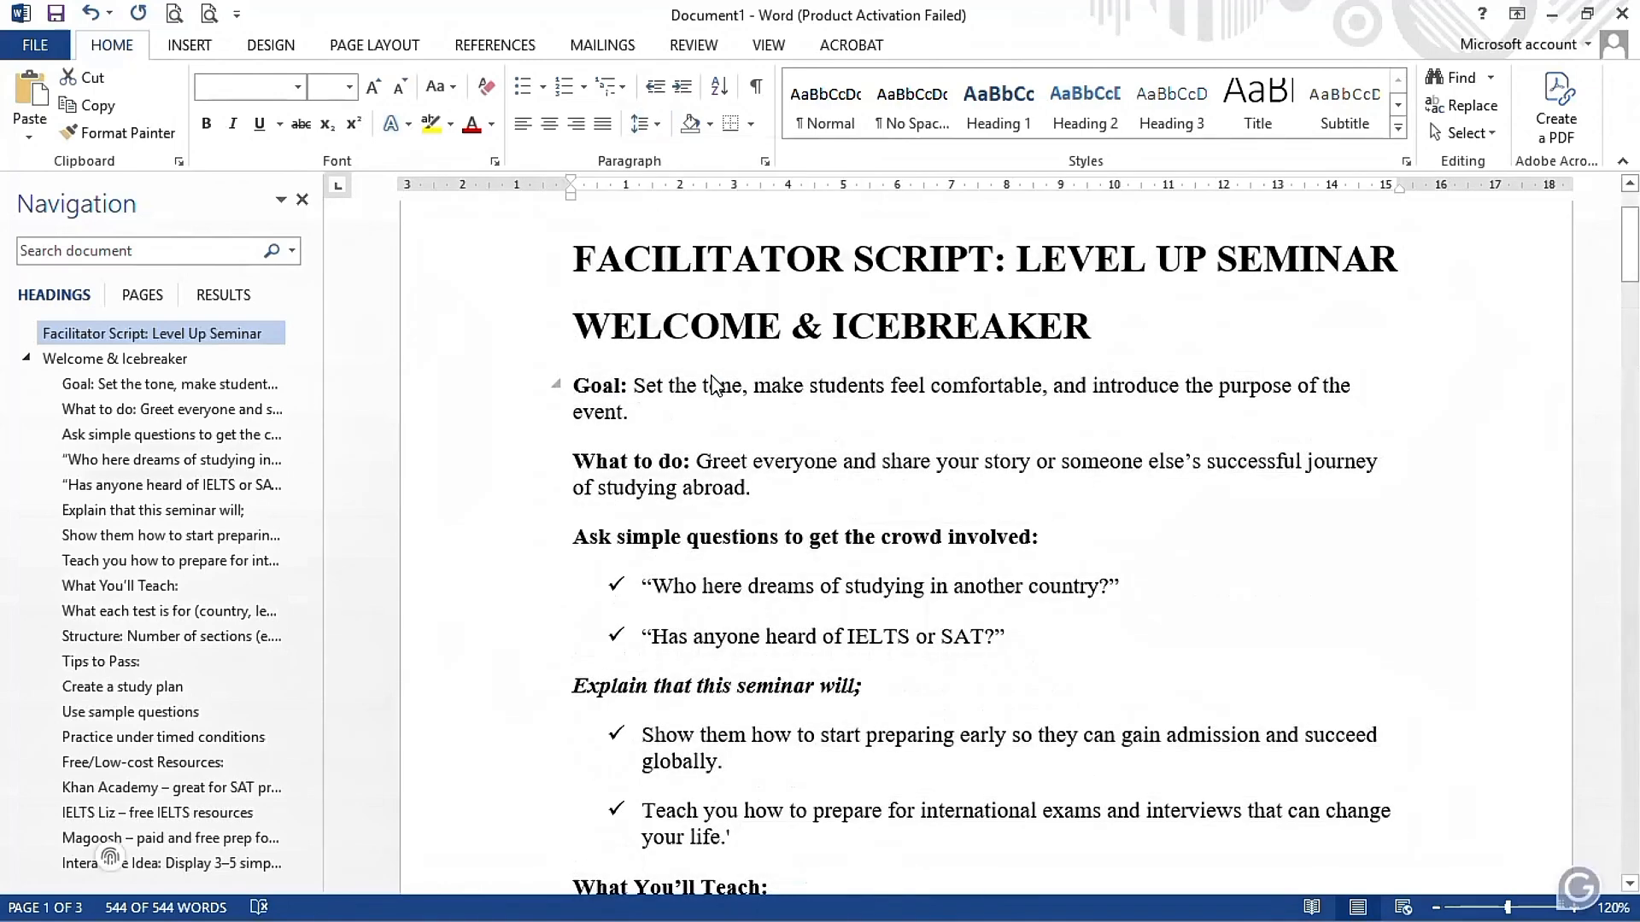
{"action": "scroll", "coordinate": [803, 547], "scroll_direction": "down", "scroll_amount": 5}
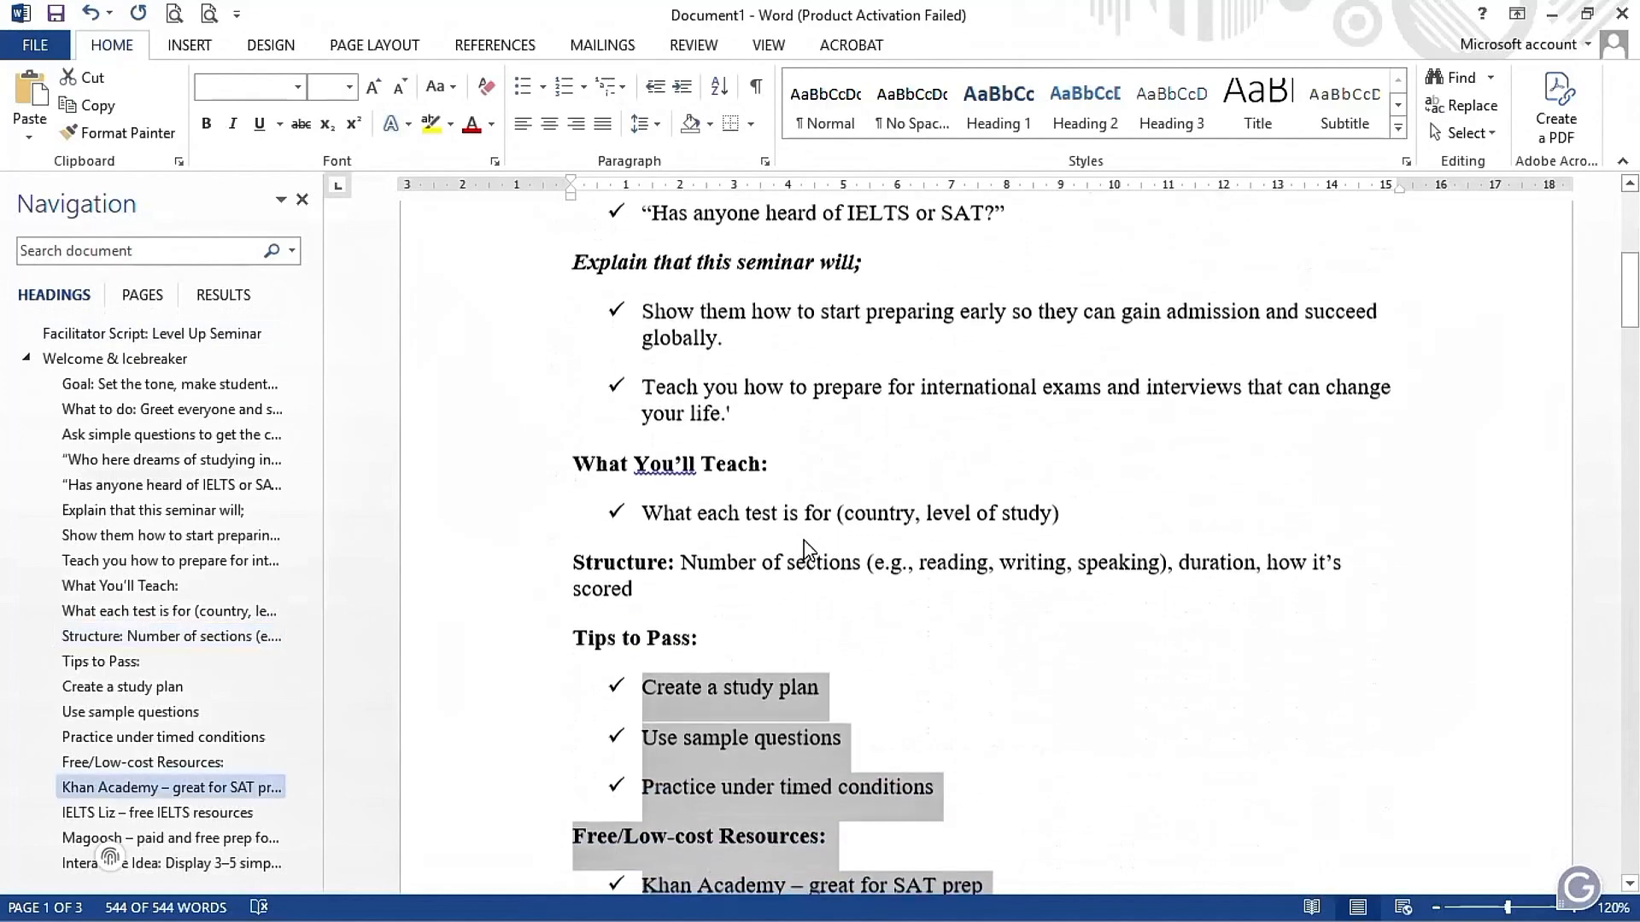
{"action": "scroll", "coordinate": [803, 547], "scroll_direction": "down", "scroll_amount": 3}
{"action": "scroll", "coordinate": [803, 547], "scroll_direction": "up", "scroll_amount": 9}
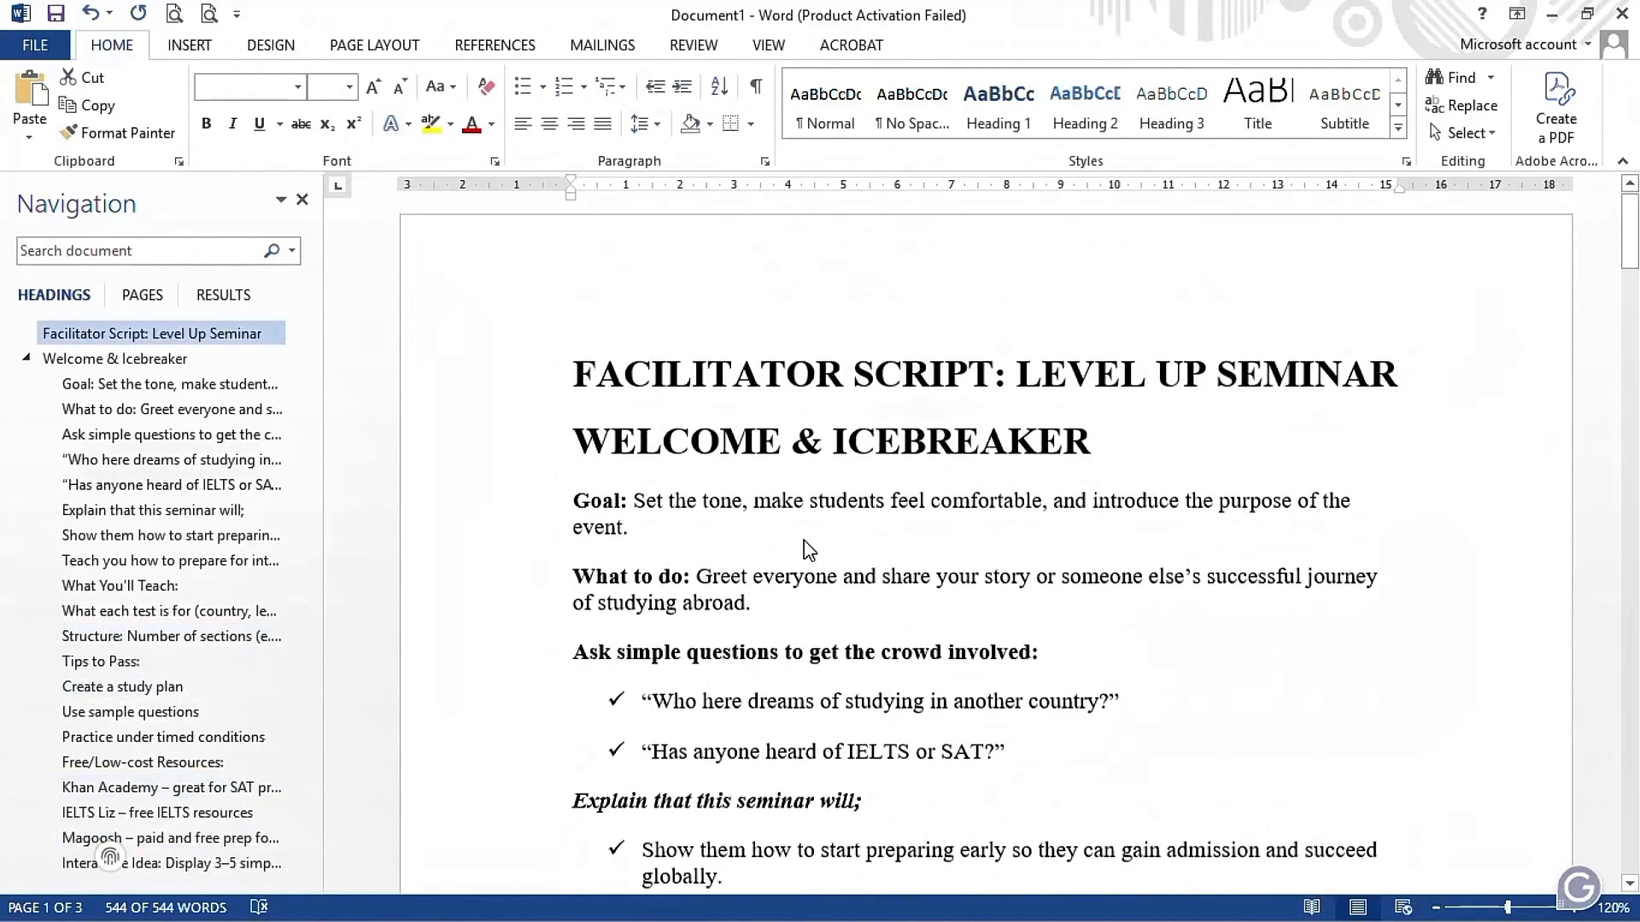
{"action": "scroll", "coordinate": [804, 541], "scroll_direction": "down", "scroll_amount": 1}
{"action": "left_click", "coordinate": [804, 541]}
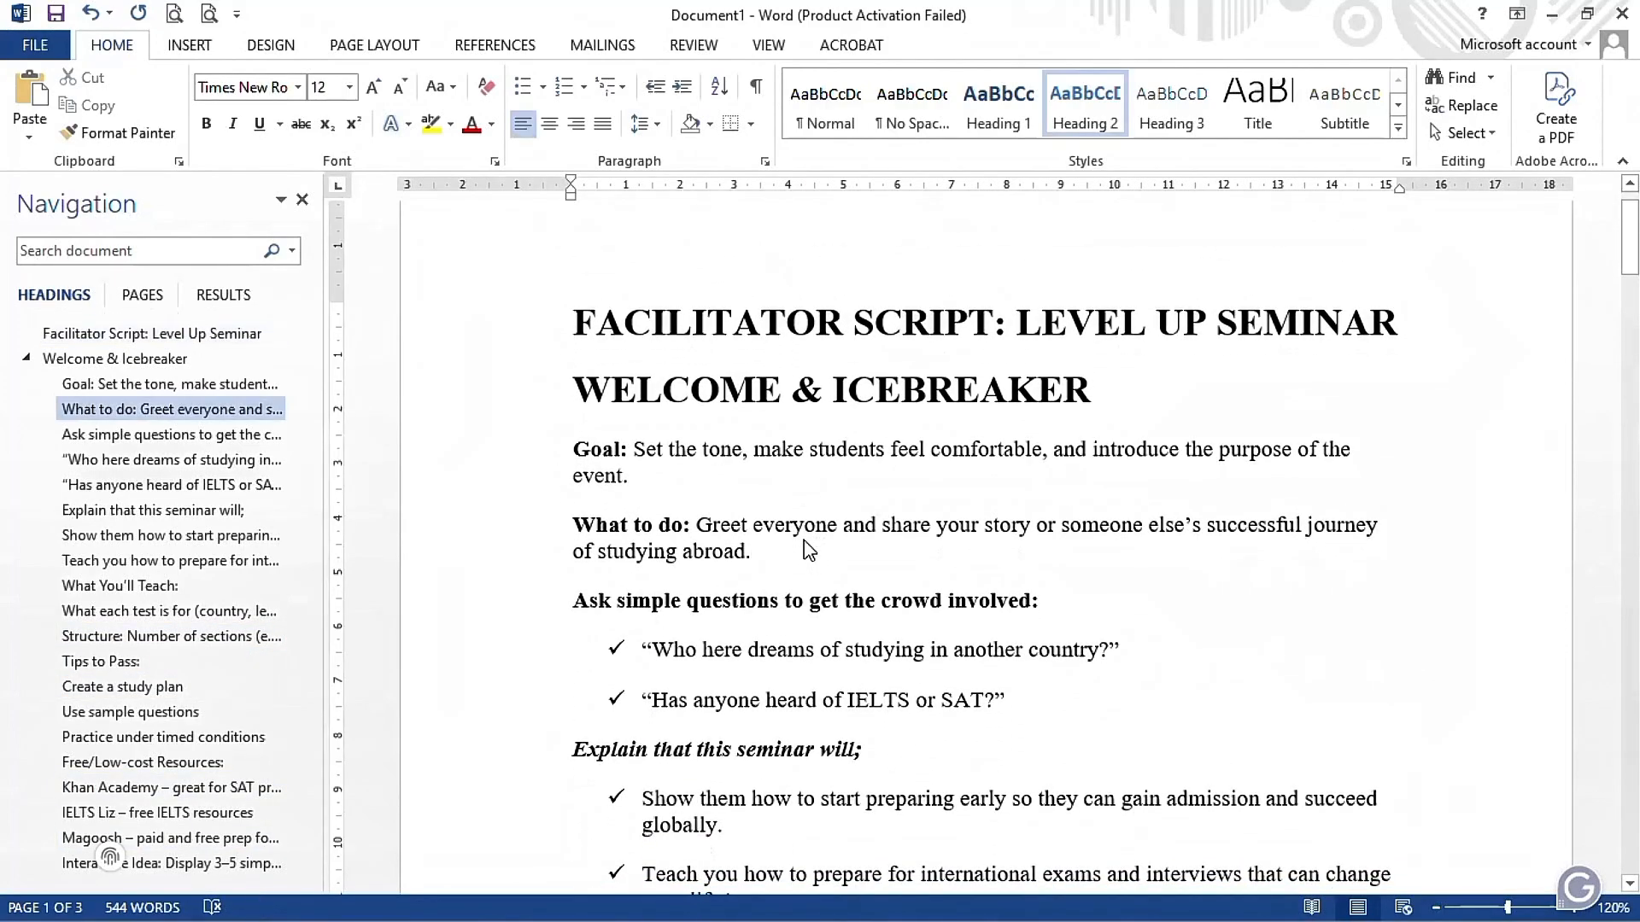